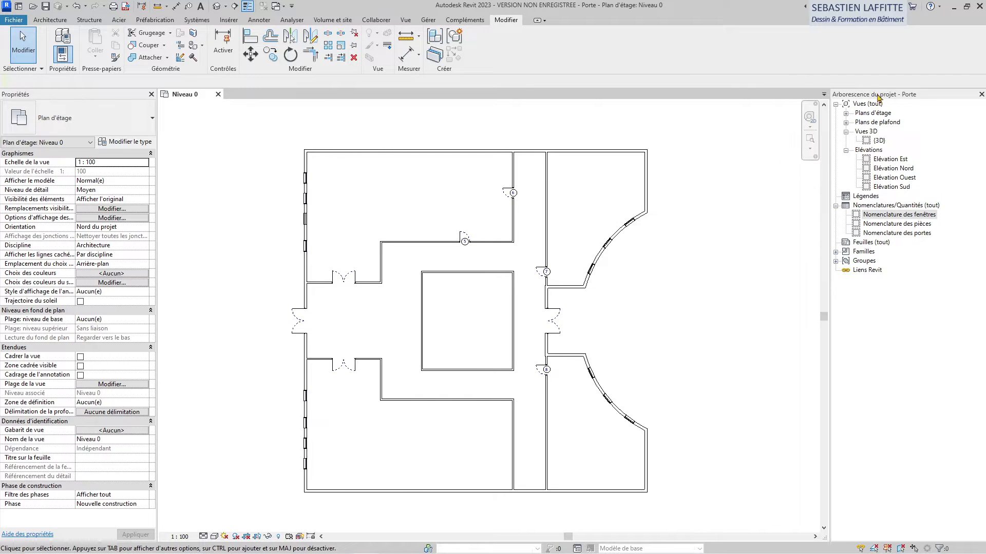
Step: Open the 3D view and the Elévation Ouest view and tile them alongside the Niveau 0 plan
double_click(879, 141)
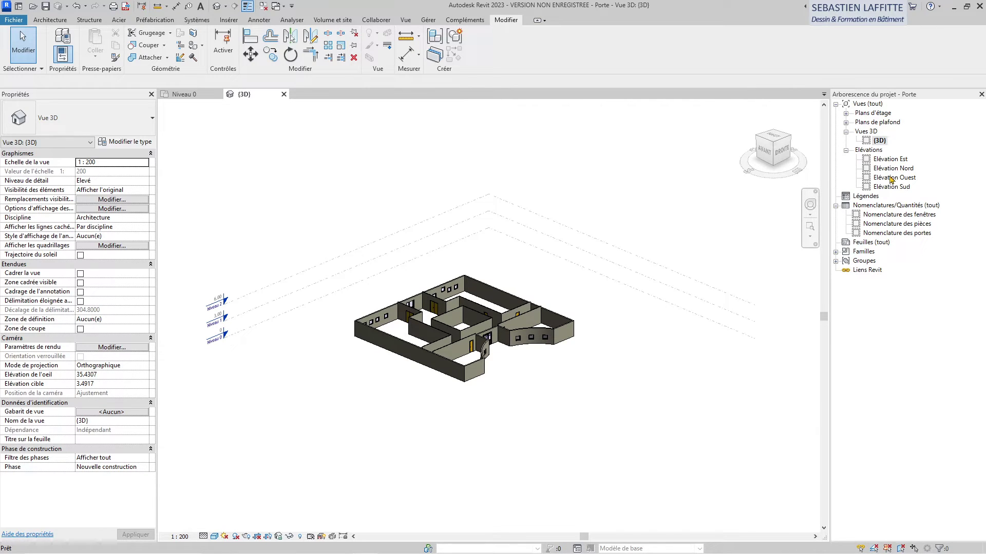
double_click(892, 178)
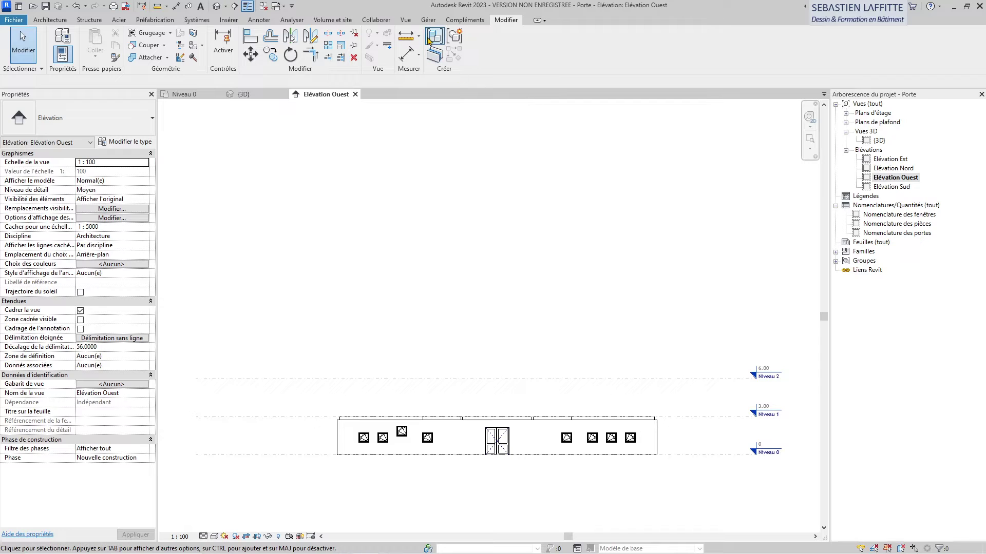
click(406, 20)
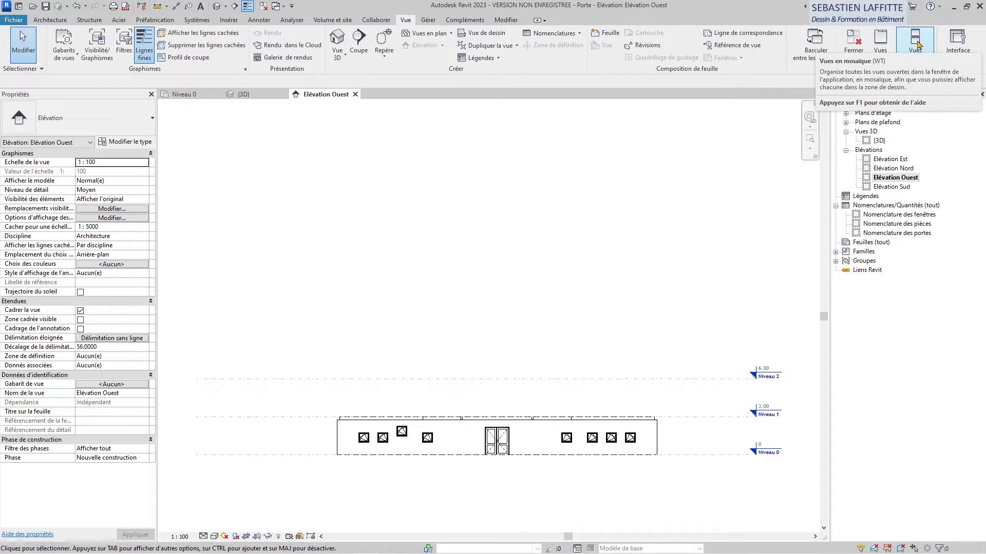
click(917, 46)
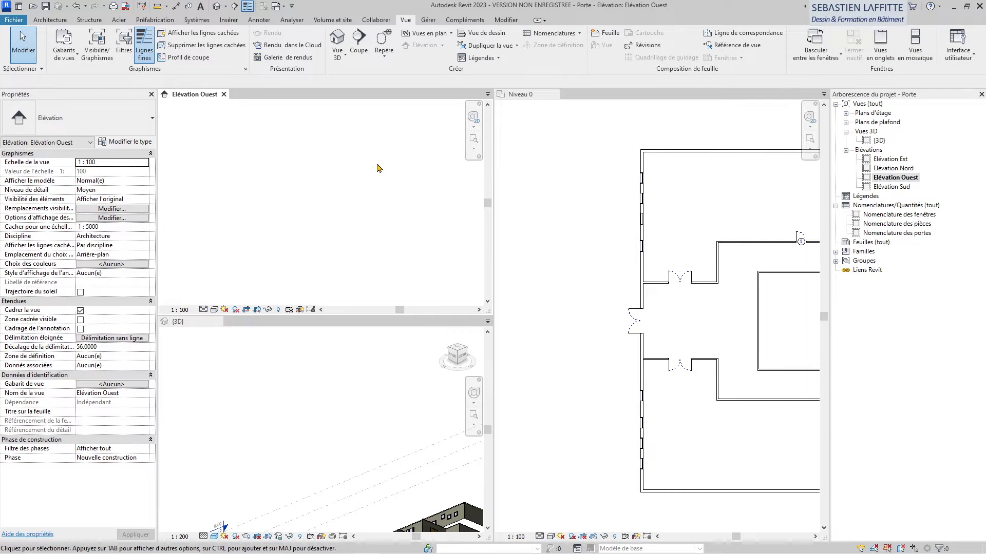
Step: Fit the model in all three tiled views and enlarge the building in each one
click(549, 165)
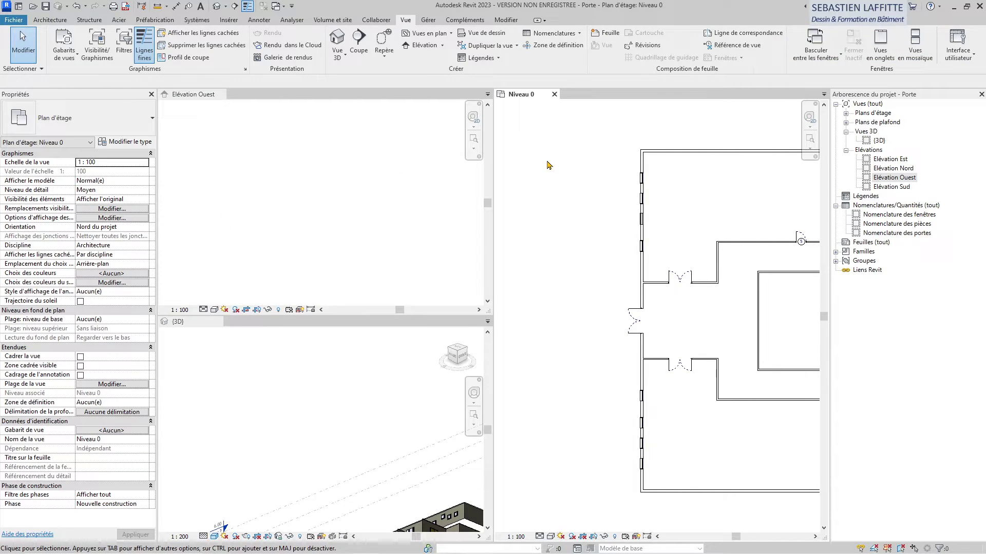
key(z)
key(a)
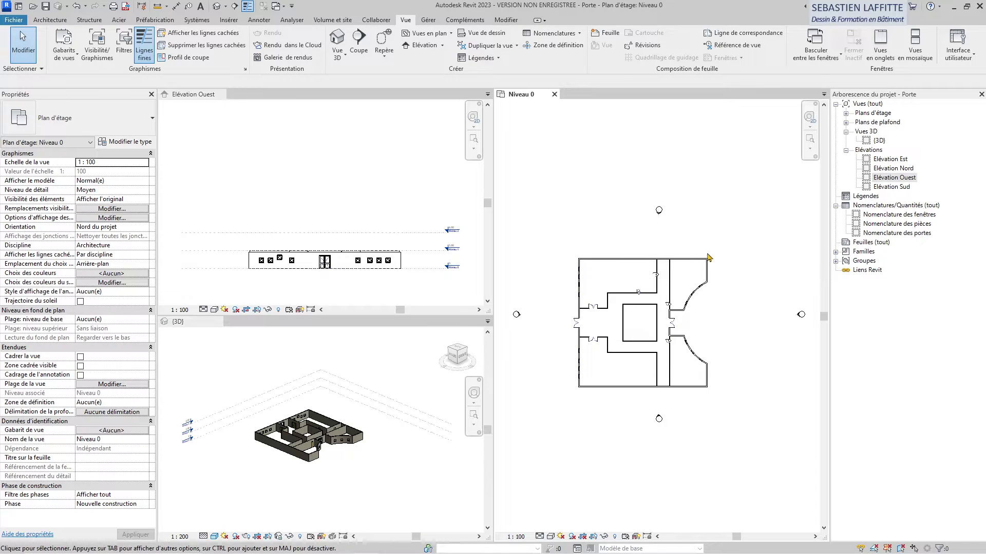
scroll(609, 347, up, 2)
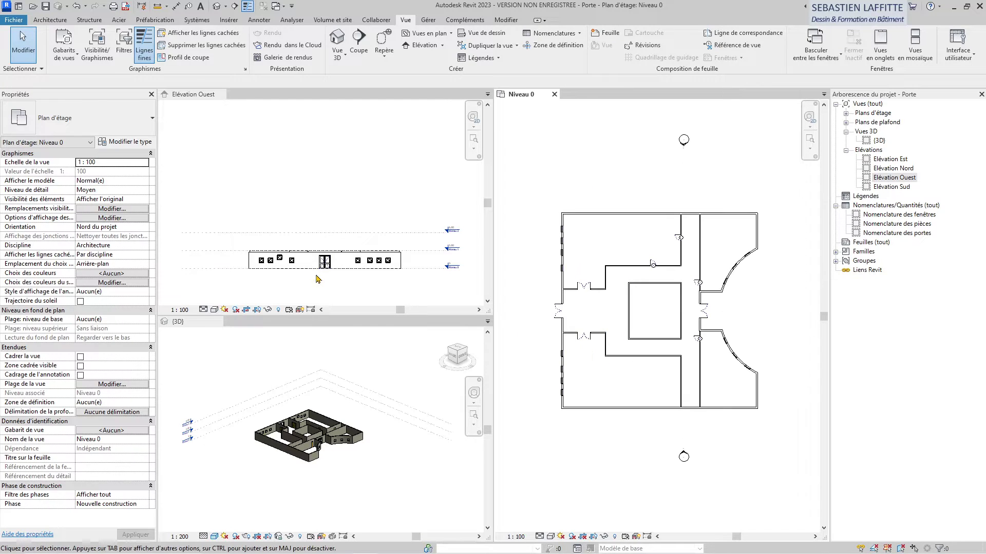
scroll(317, 275, up, 2)
scroll(264, 220, down, 1)
scroll(476, 253, up, 1)
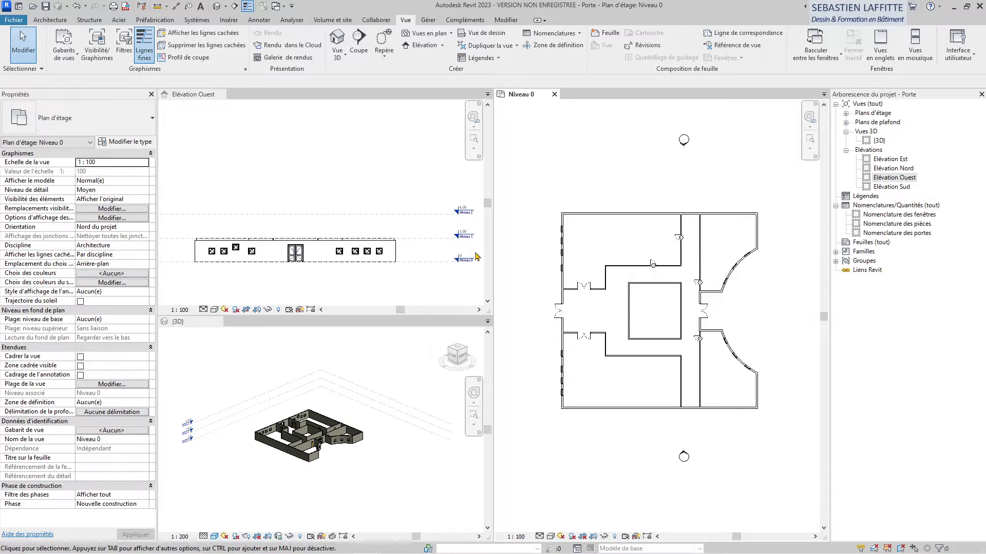
scroll(316, 279, up, 1)
scroll(306, 459, up, 4)
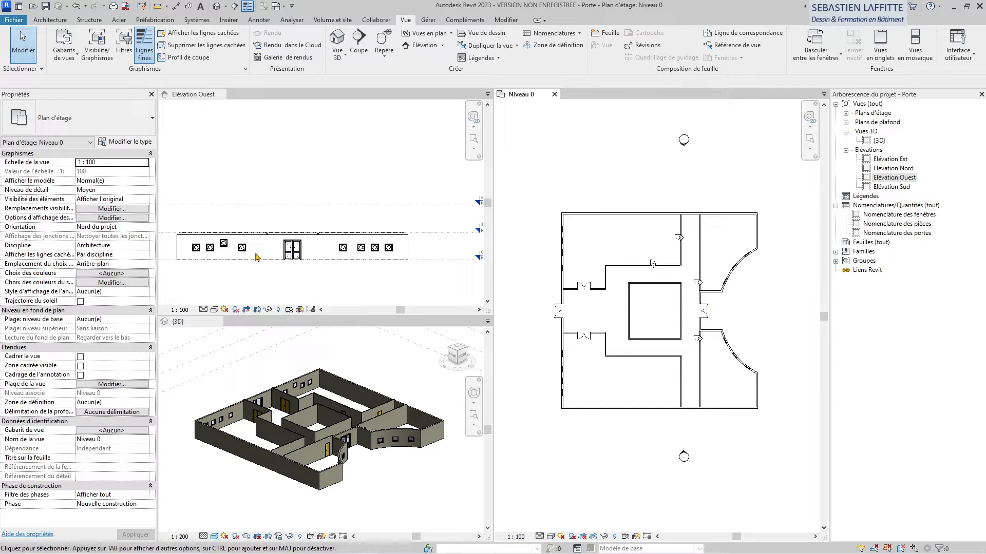
Step: Examine the type and sill height of the raised window and its neighbour nearest the entrance door in the west elevation
click(224, 248)
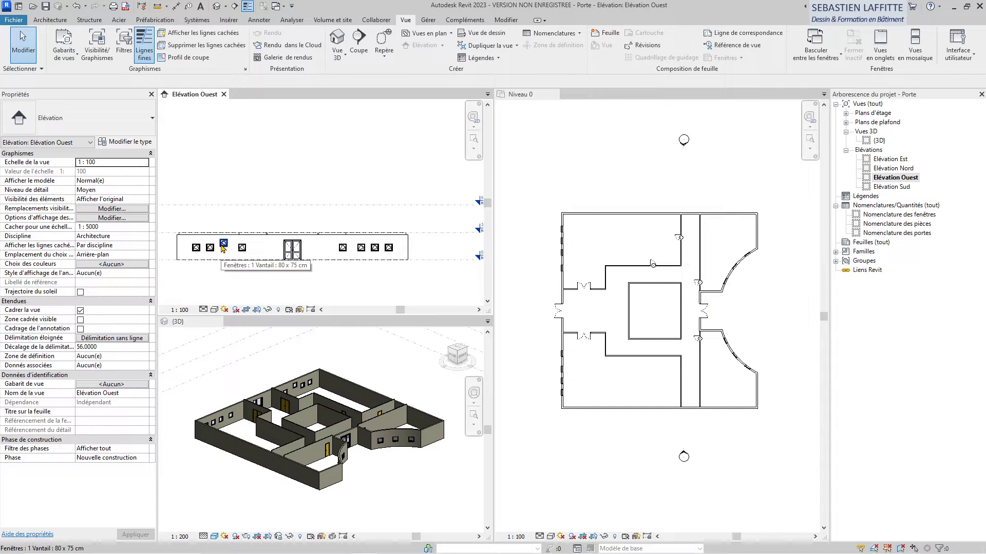
scroll(225, 246, up, 5)
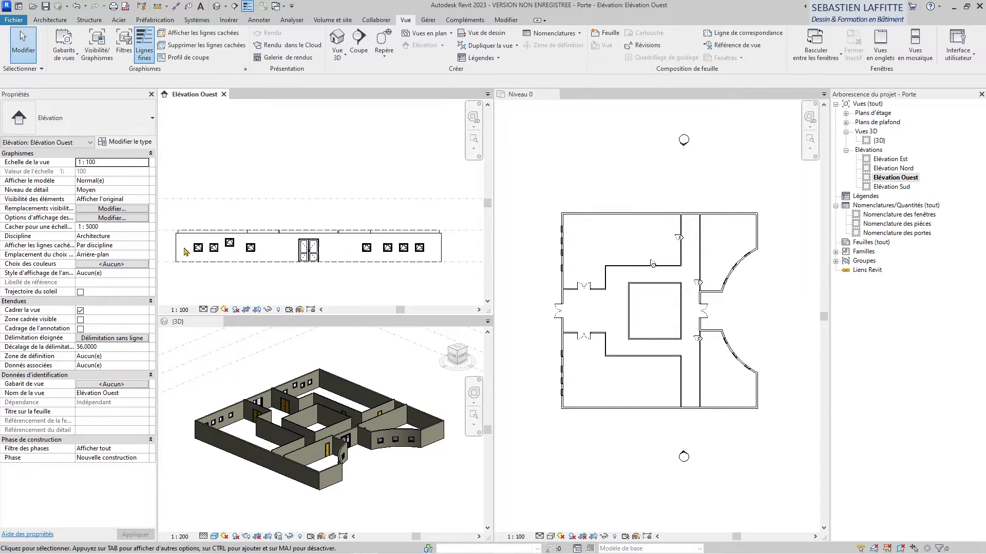
scroll(403, 182, down, 1)
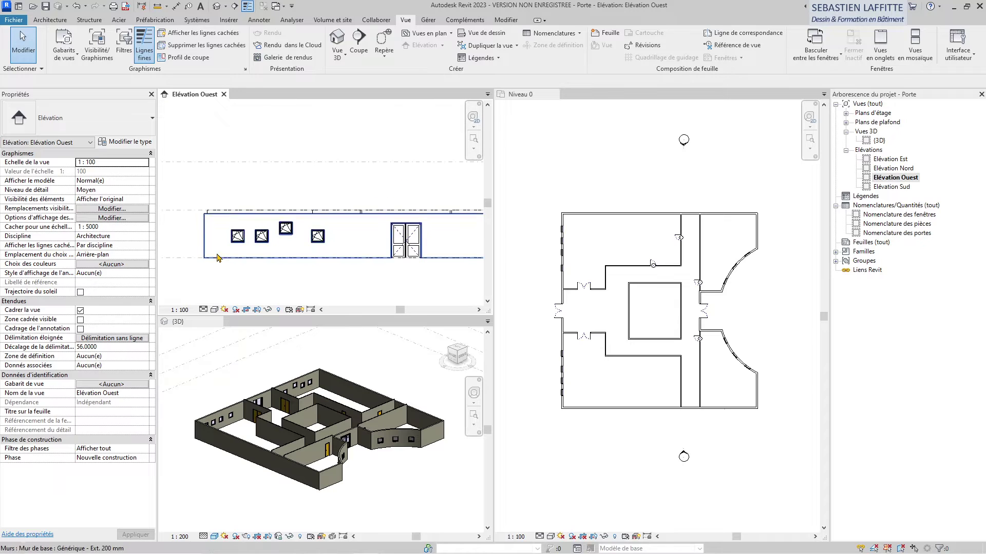
scroll(216, 253, up, 1)
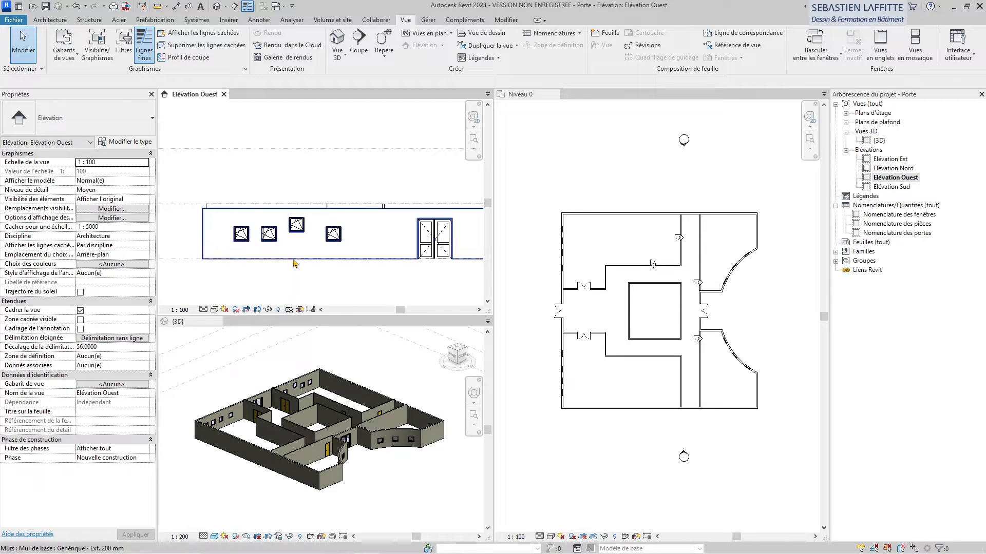
click(301, 231)
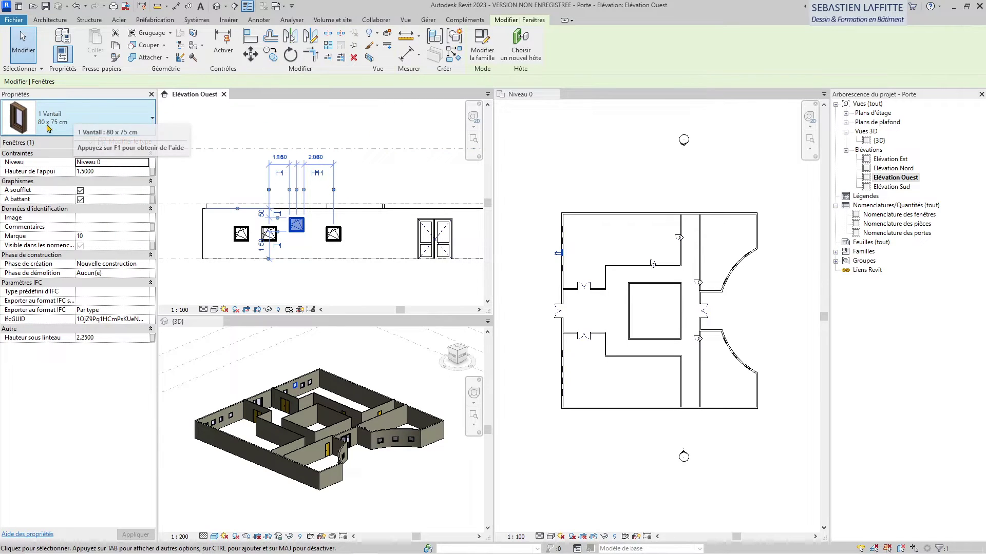
click(338, 239)
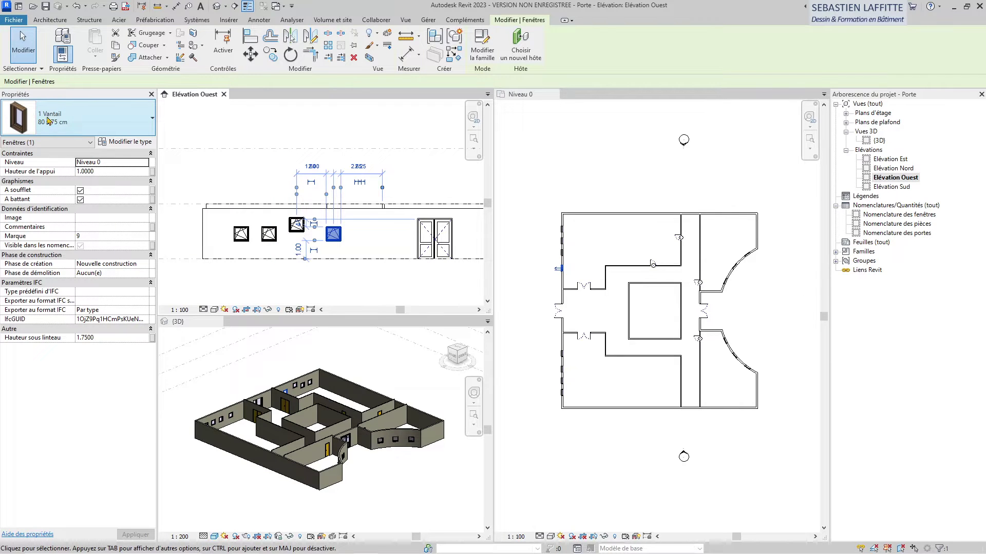
scroll(308, 234, up, 3)
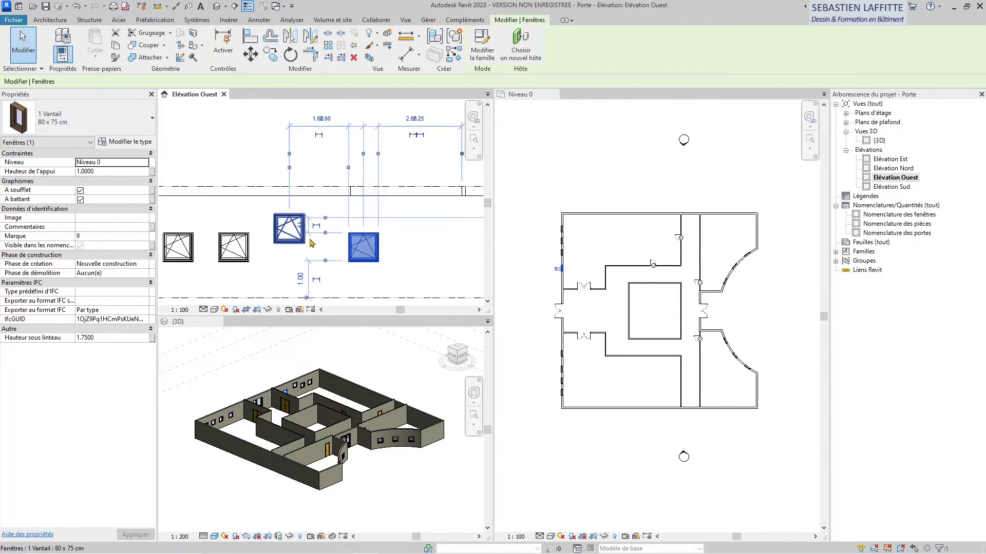
scroll(340, 148, down, 2)
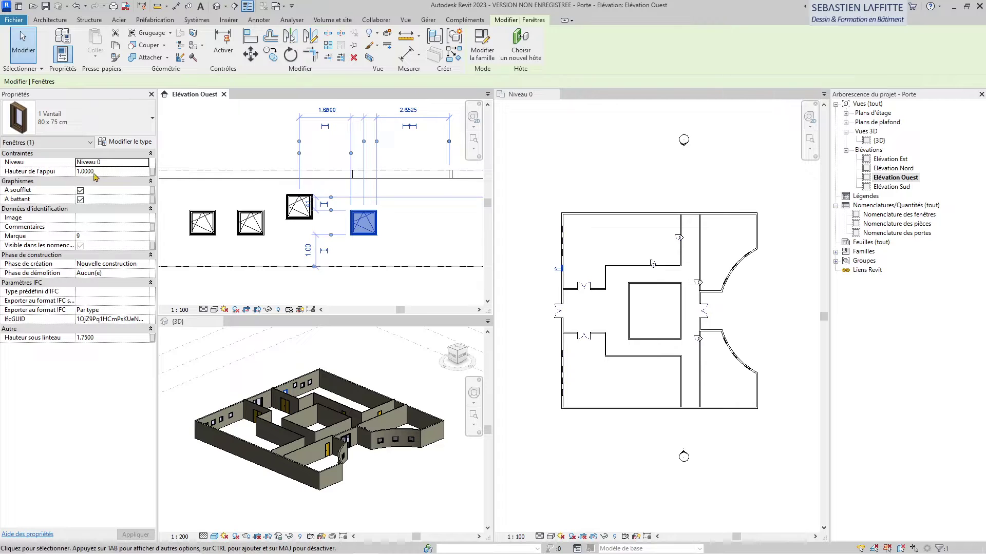
Step: Set the raised window's sill height (Hauteur de l'appui) to 1 m in the west elevation
click(299, 207)
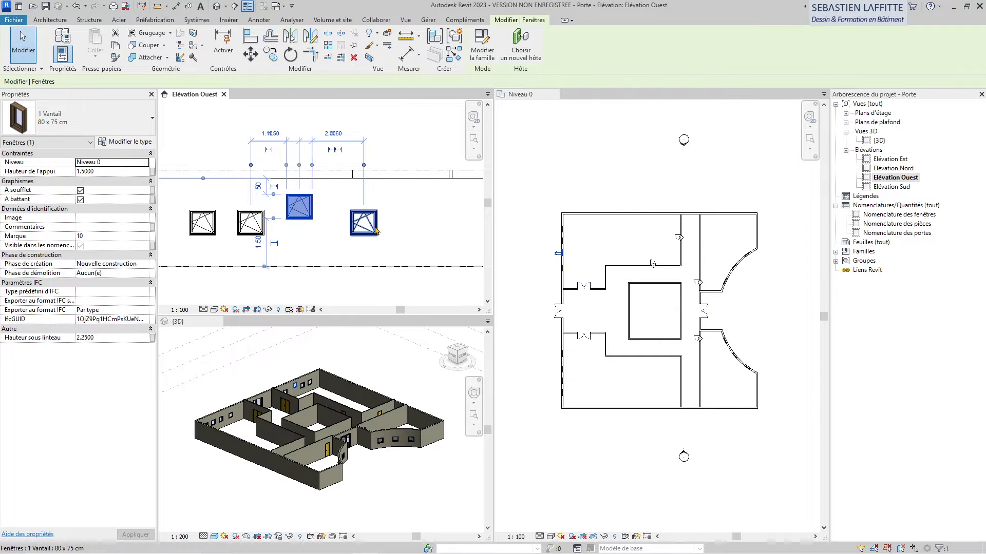
click(108, 171)
text(1)
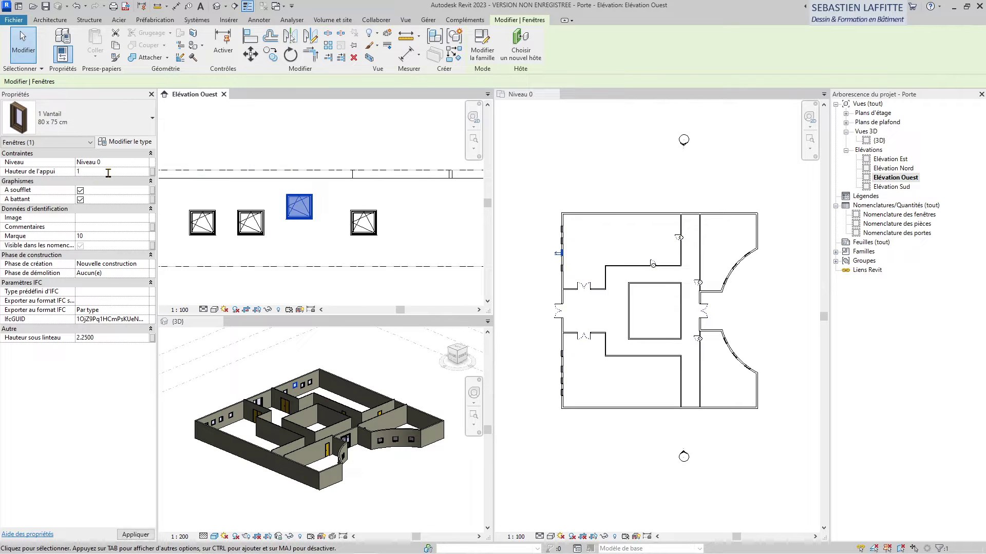
key(Return)
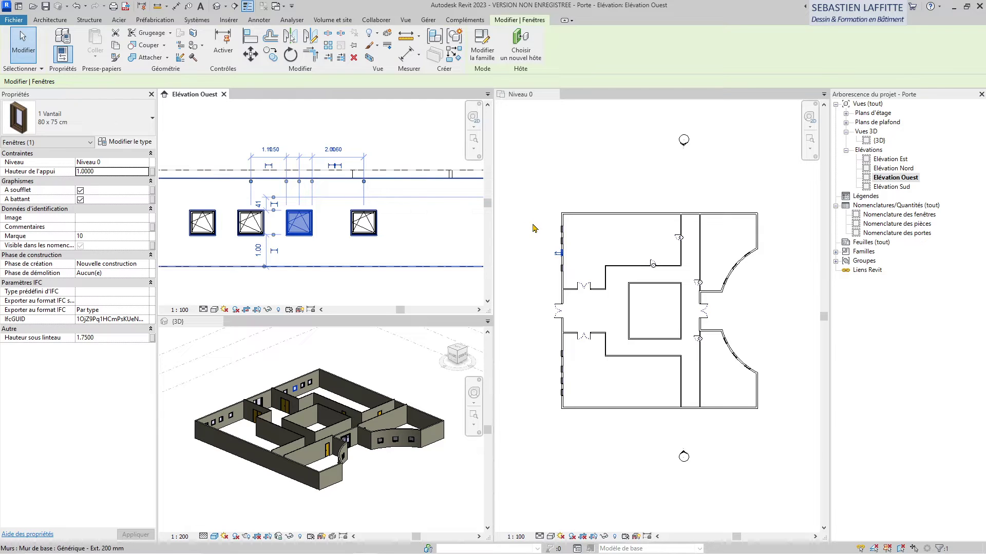
Step: Select the west facade in the Niveau 0 plan, filter the selection to Fenêtres only, and set the windows' sill height to 0.8 m
click(530, 147)
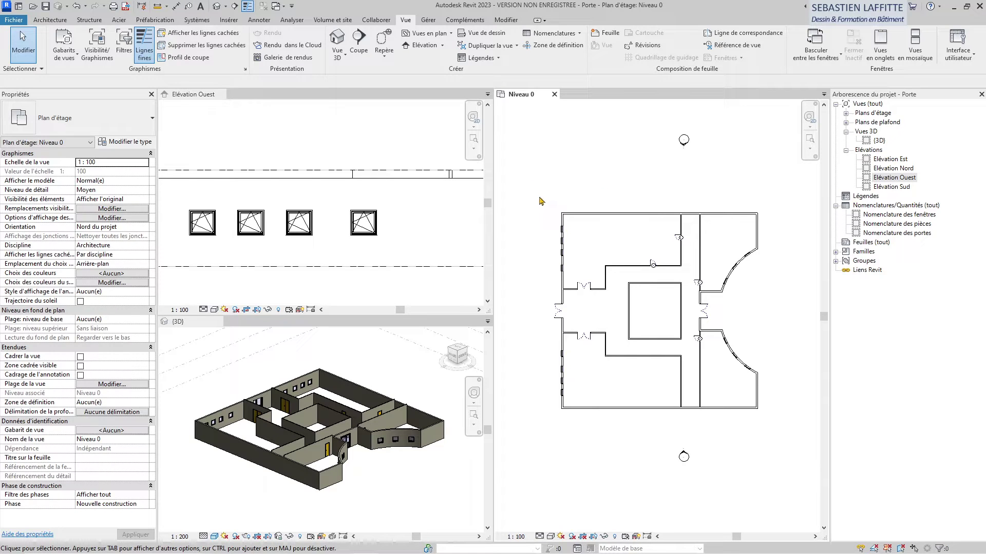
drag(537, 196, 572, 421)
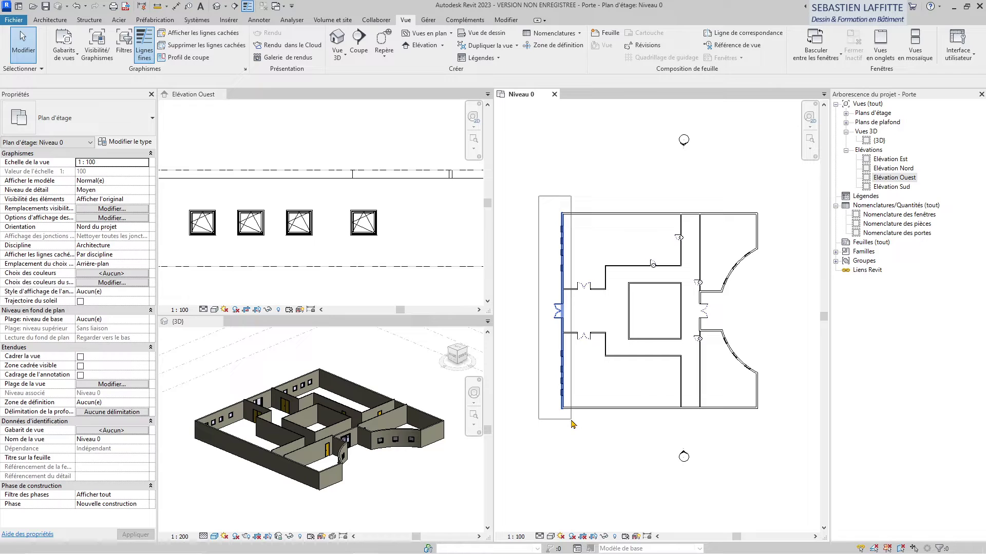
drag(571, 424, 571, 424)
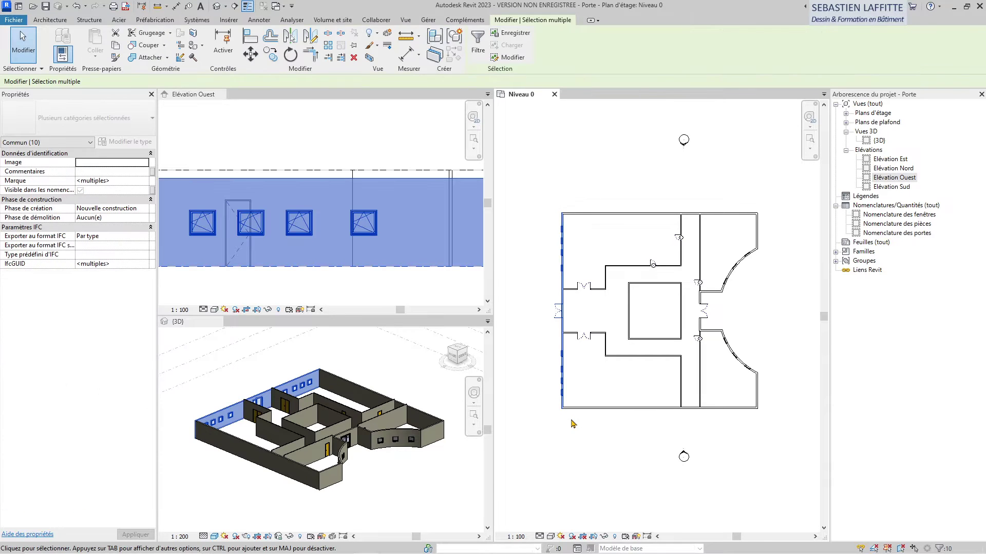
scroll(562, 331, up, 3)
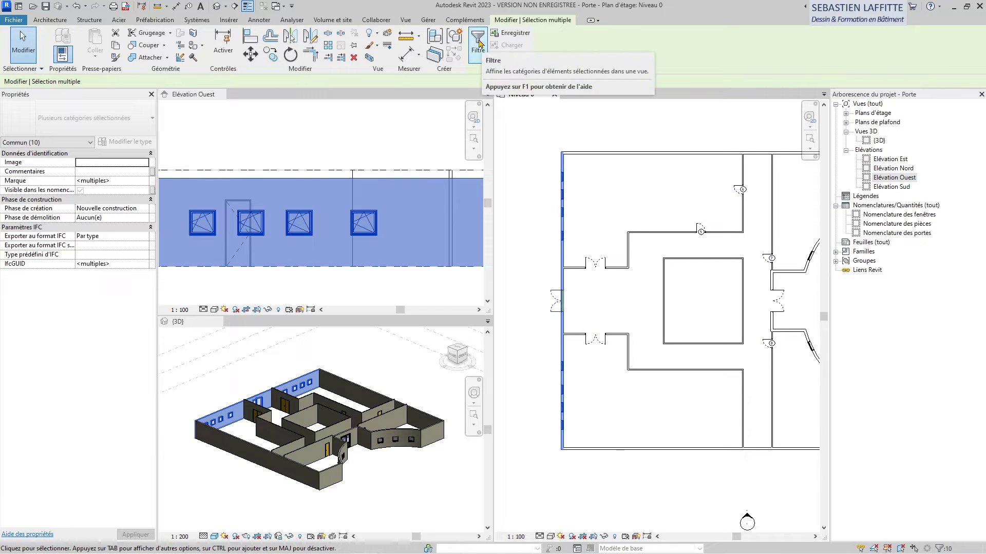
click(479, 44)
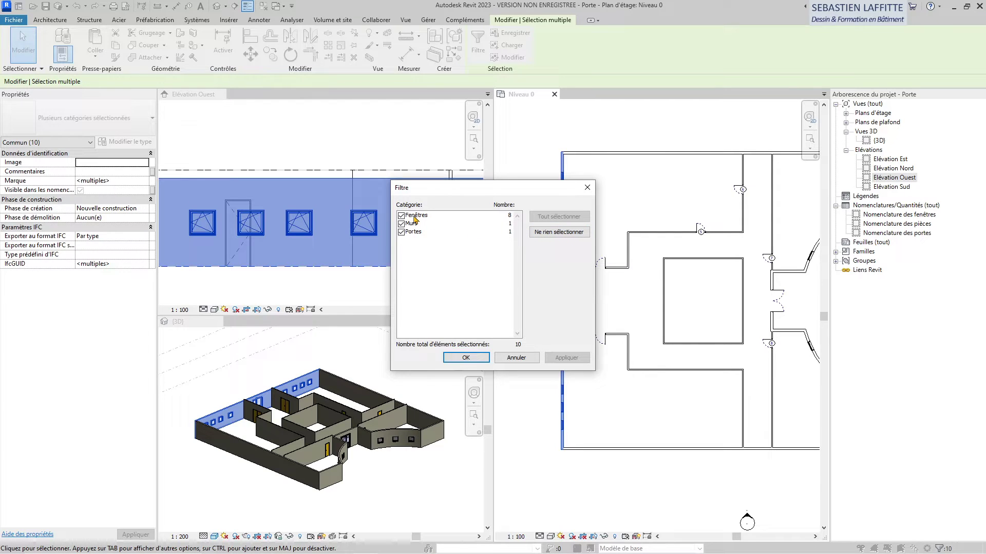
click(540, 235)
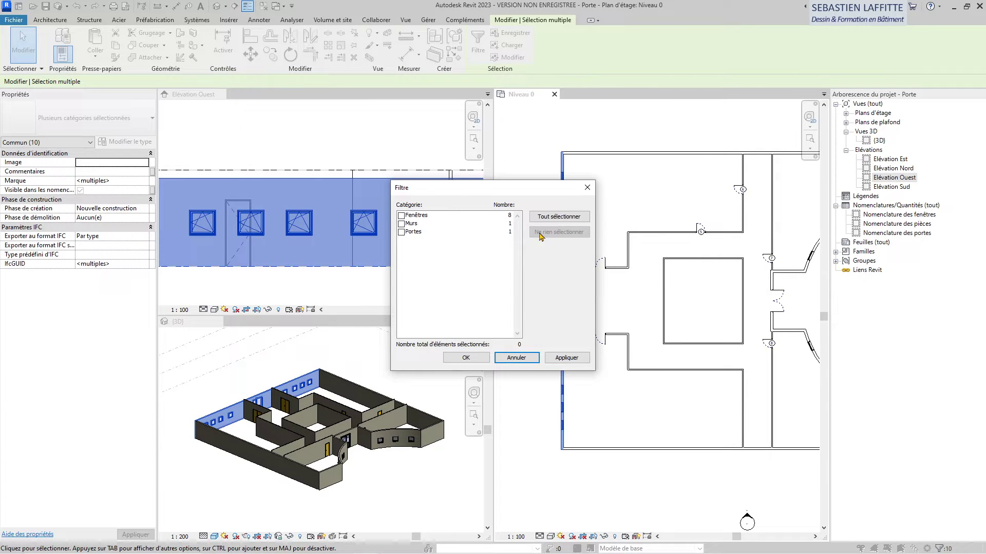
click(402, 217)
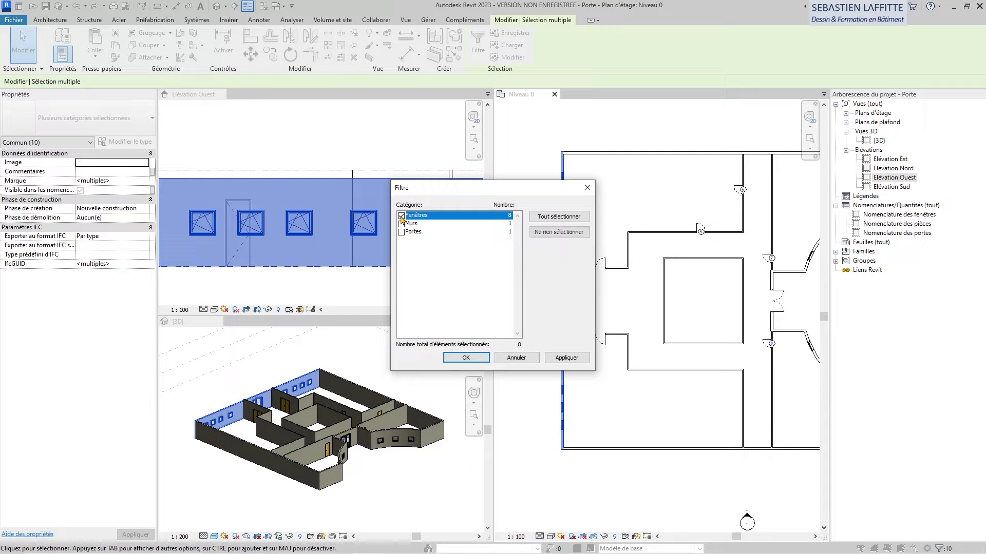
click(464, 359)
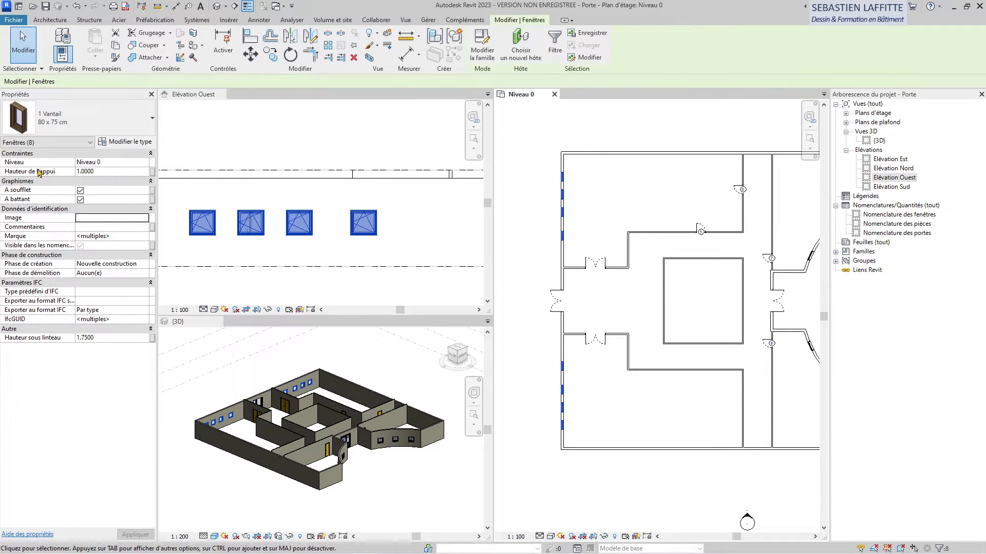
click(103, 172)
text(0.8)
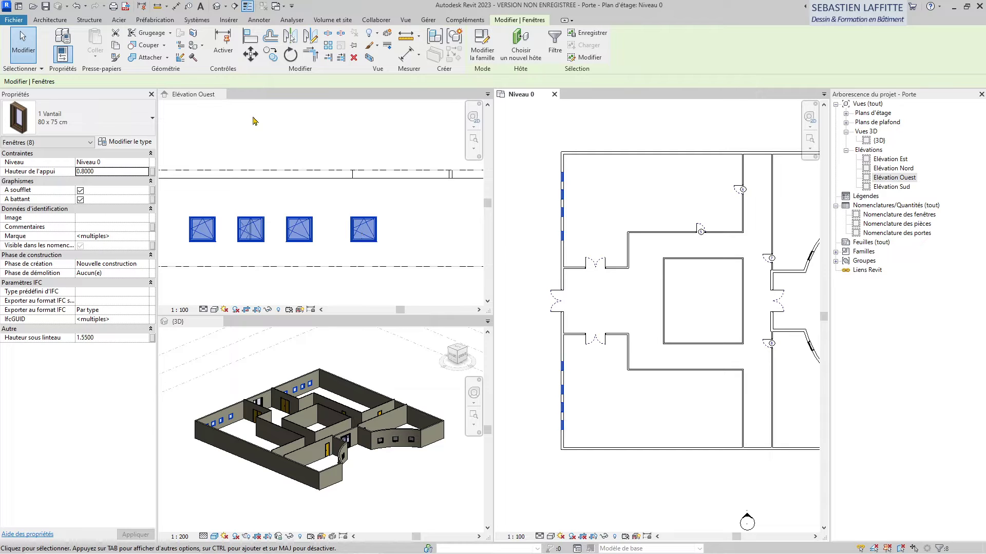
Step: Undo and redo the sill height change of the west facade windows
click(76, 7)
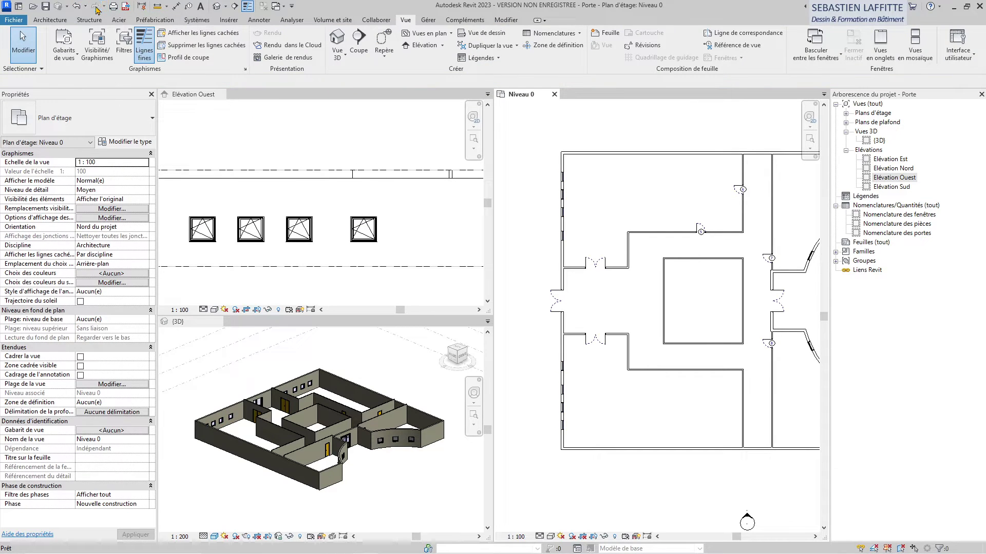
click(77, 9)
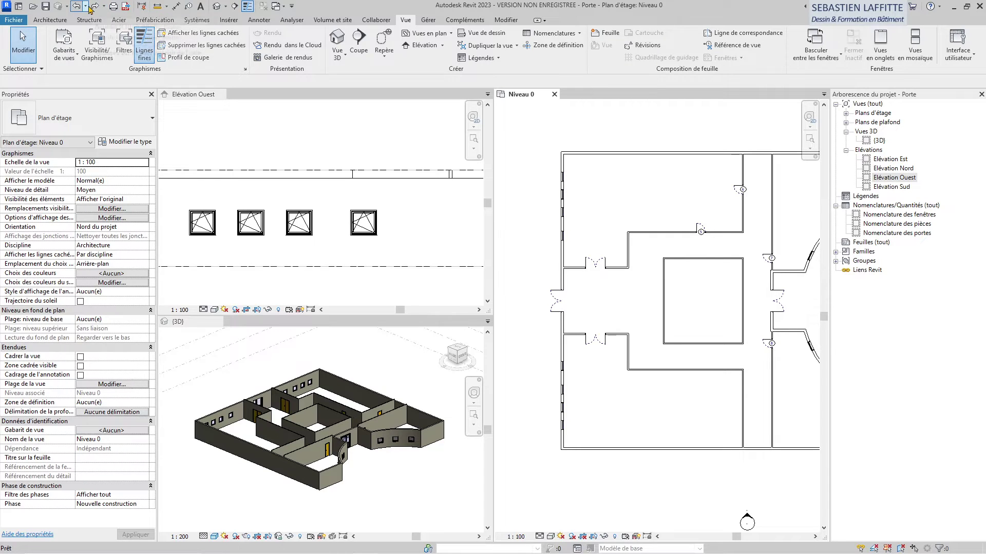
click(86, 7)
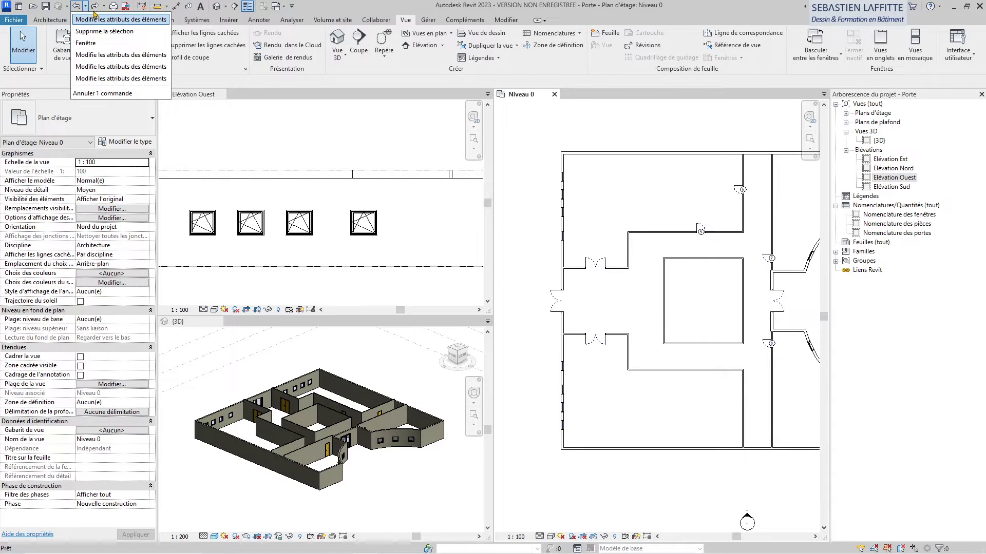
click(95, 18)
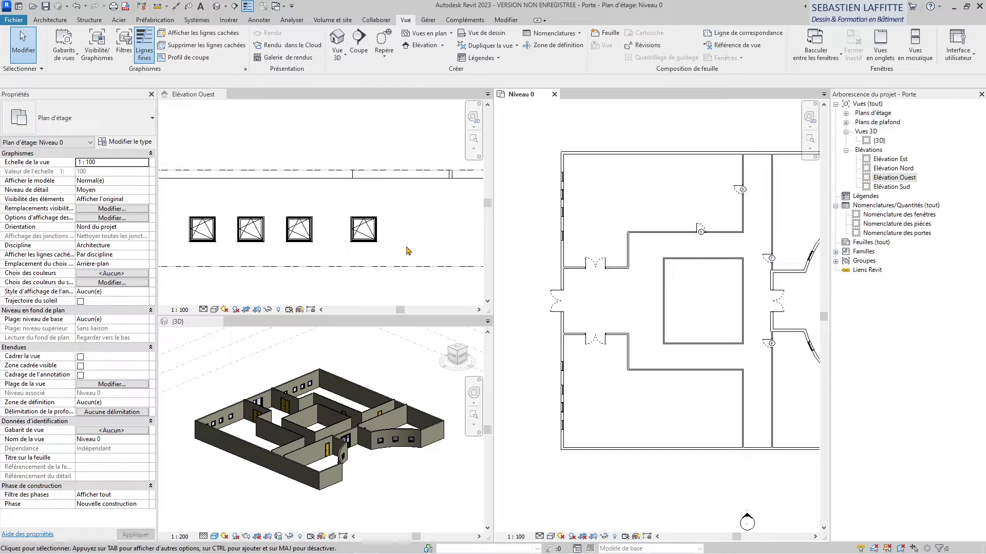
Step: Set the height (Hauteur) of the 1 Vantail 80 x 75 cm window type to 1 m in its type properties
click(372, 227)
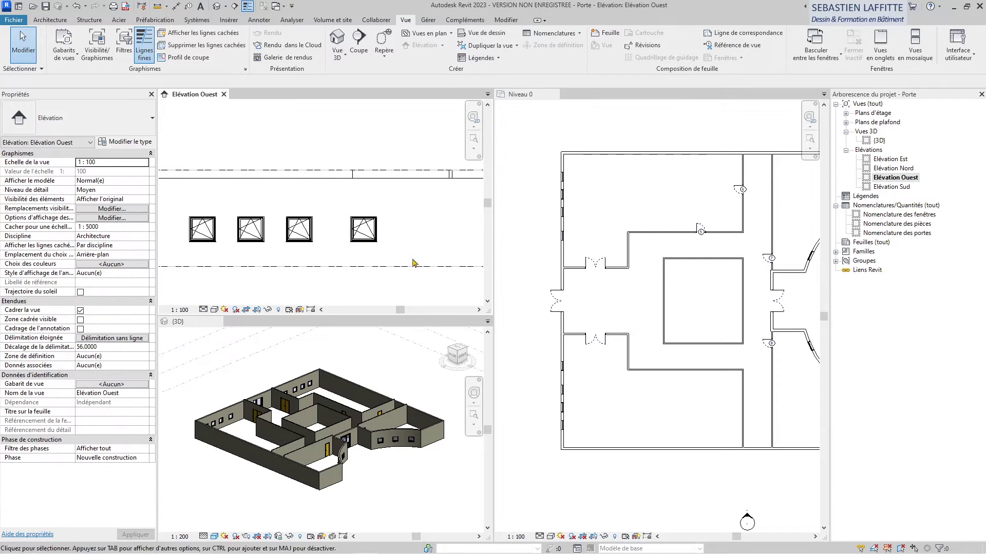
click(371, 228)
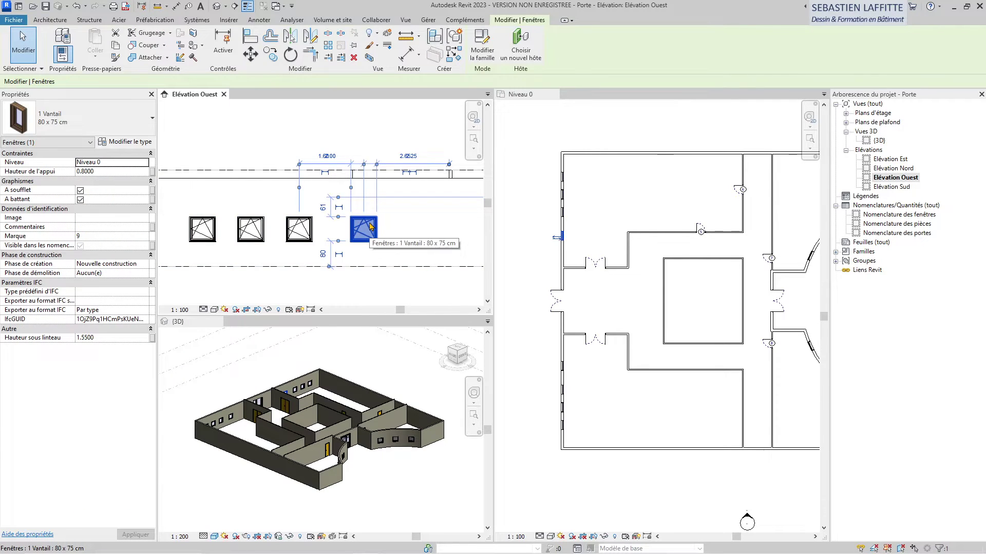
click(123, 142)
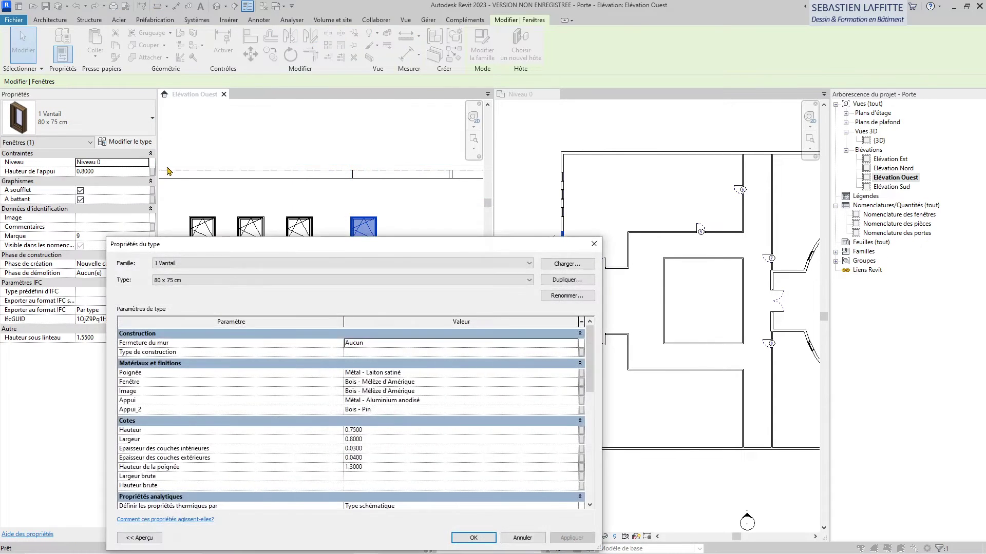
drag(277, 249, 380, 145)
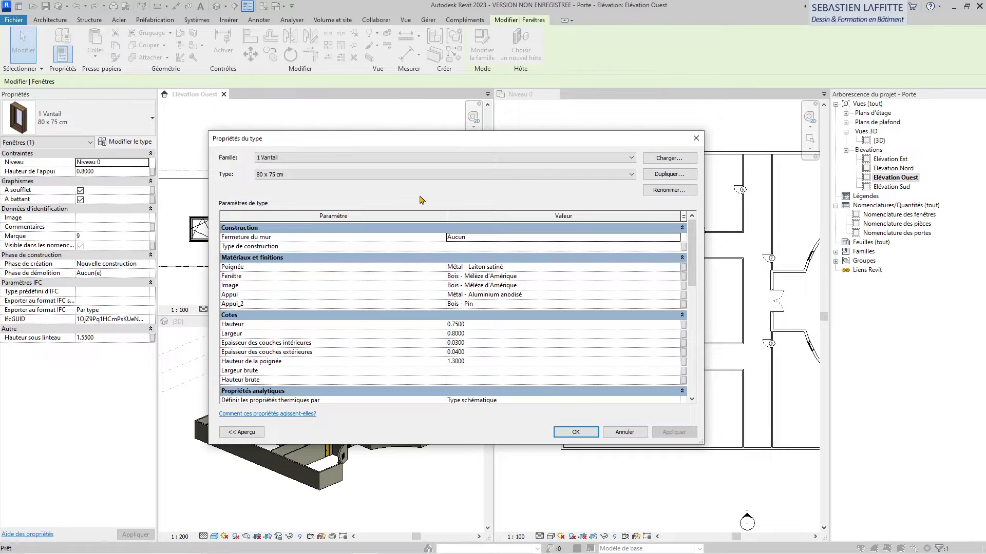
drag(451, 145, 603, 163)
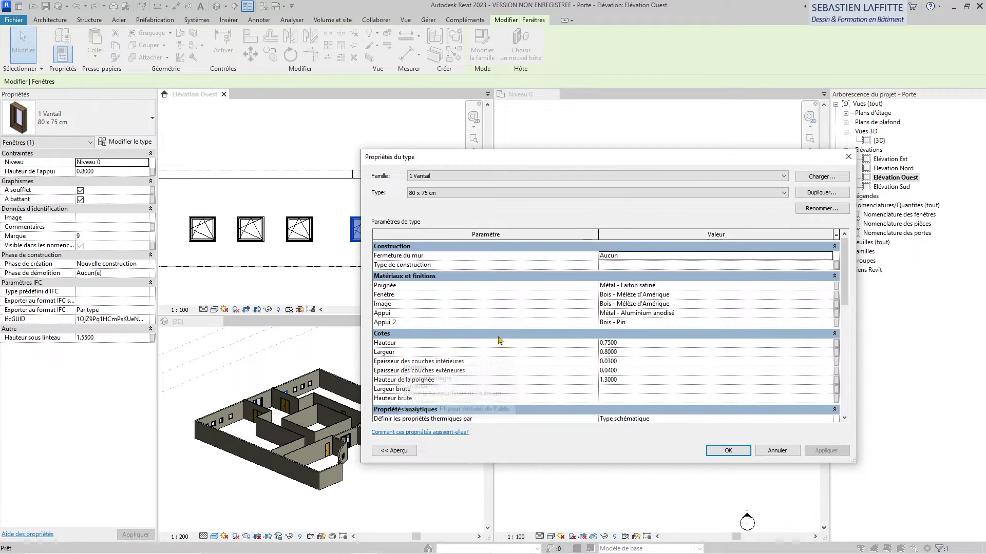
click(634, 343)
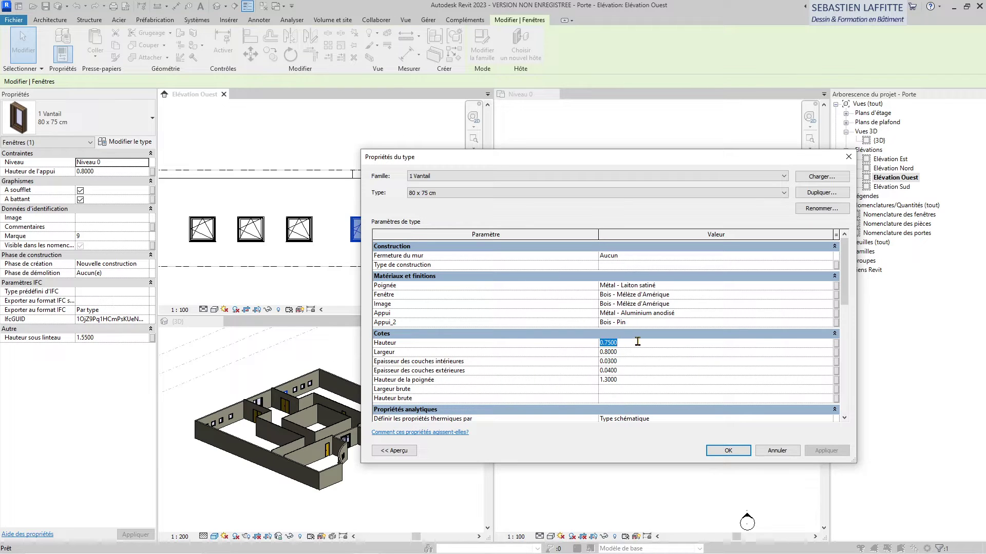
text(1)
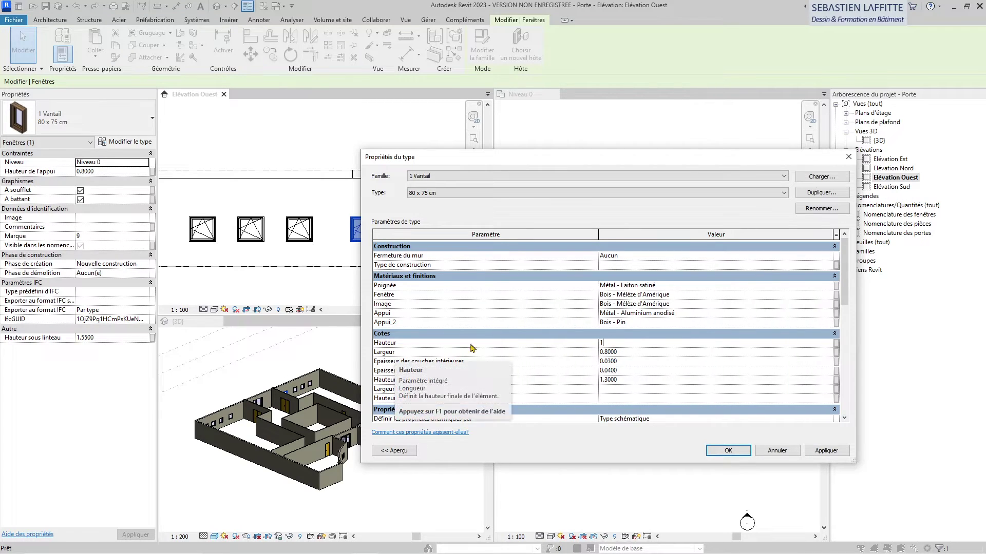
click(736, 454)
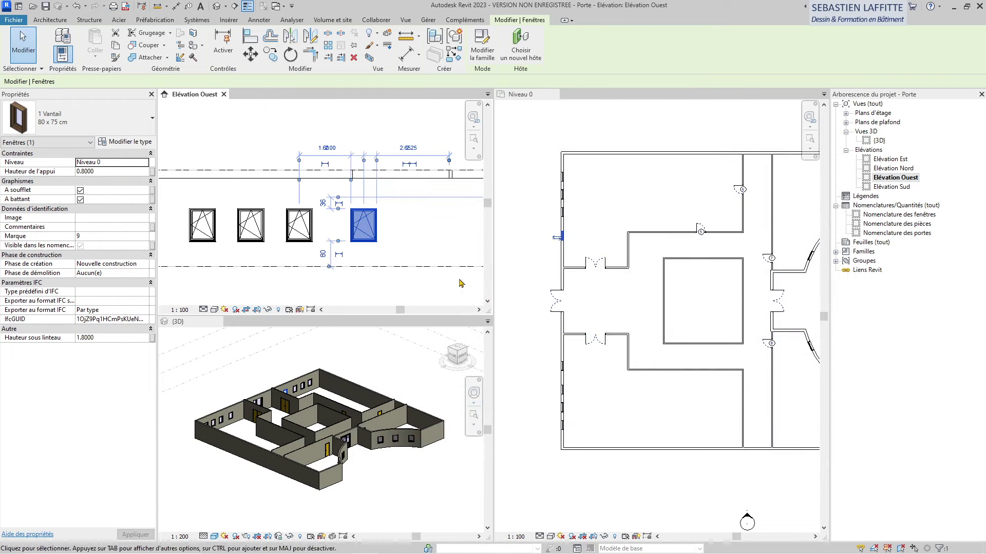
Step: Compare all the windows along the west elevation, and undo the window type's height change
scroll(372, 242, down, 1)
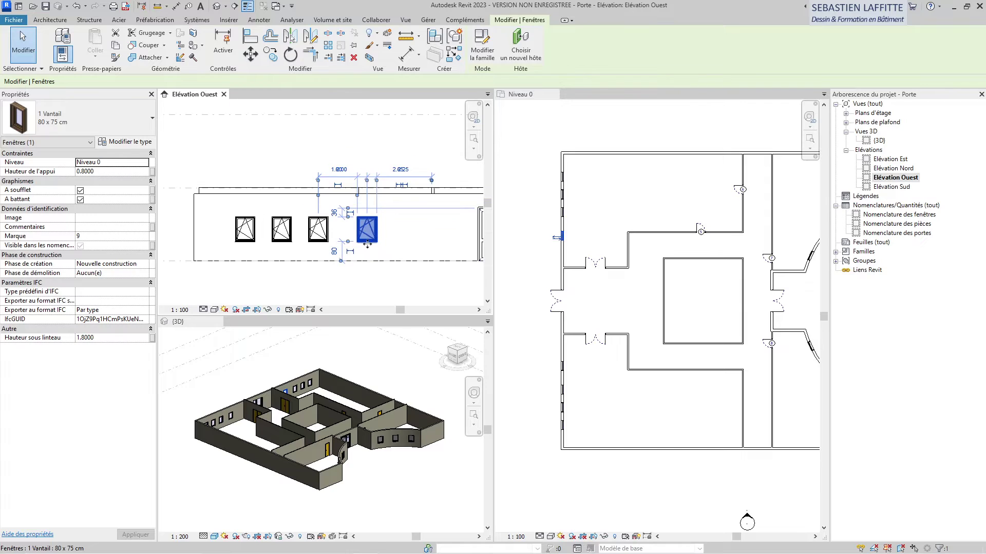
scroll(367, 244, down, 1)
middle_drag(422, 266, 327, 269)
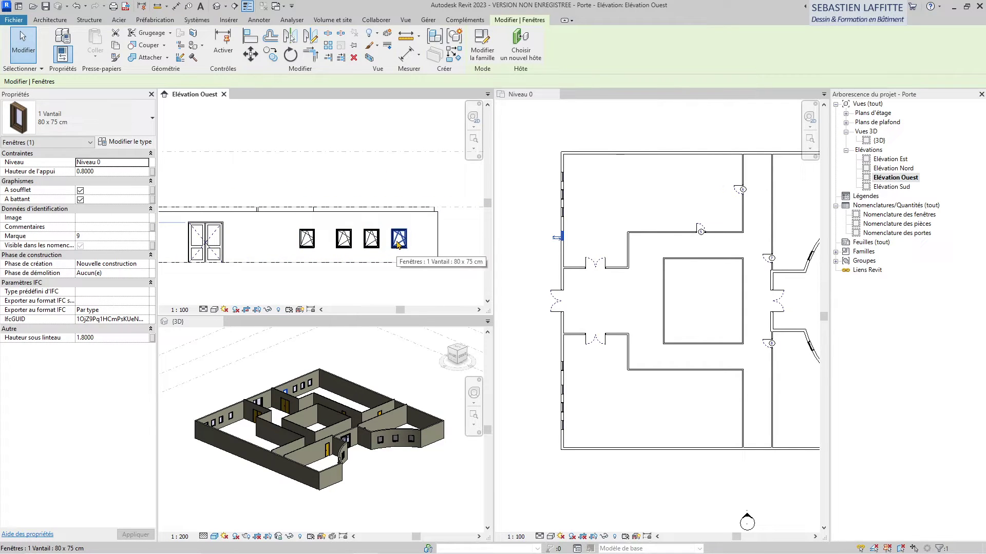
scroll(399, 247, down, 1)
middle_drag(285, 248, 334, 272)
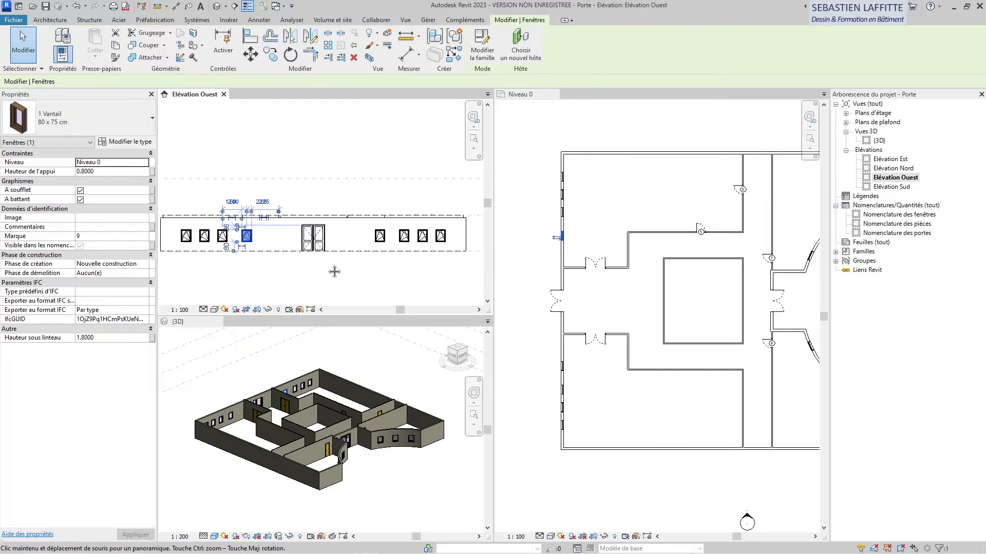
scroll(204, 235, up, 4)
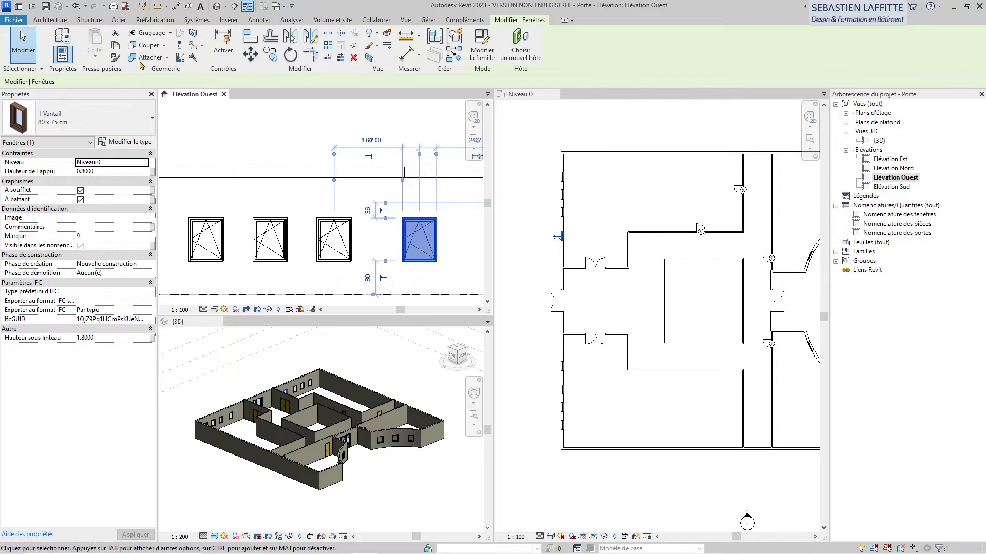
click(76, 6)
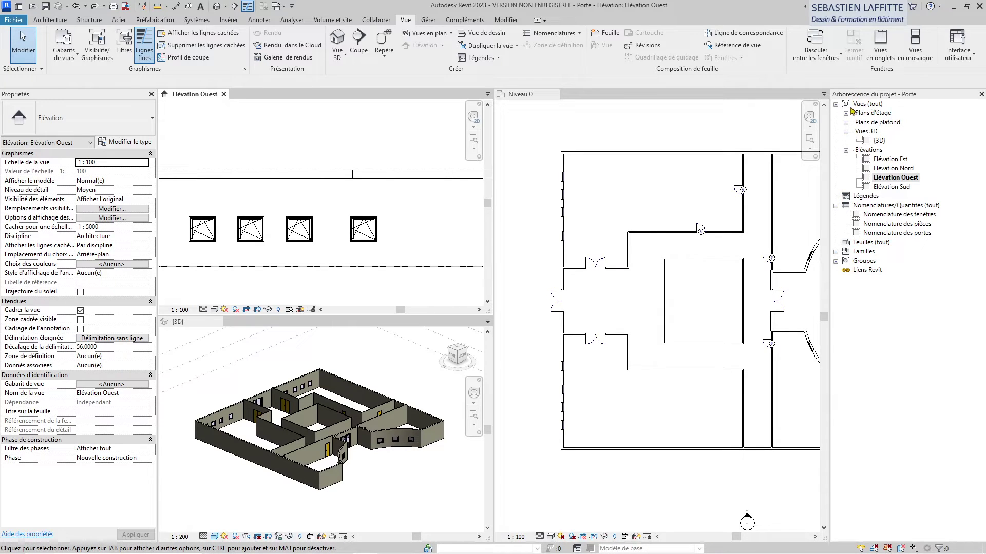
Step: Open the Nomenclature des fenêtres schedule and tile it with the west elevation, Niveau 0 plan and 3D views
click(835, 206)
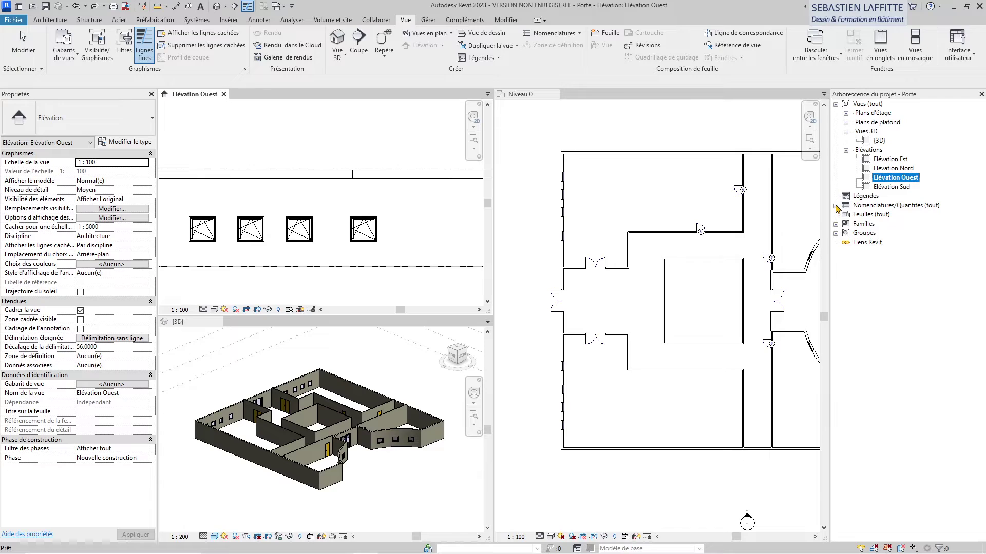
click(835, 205)
click(835, 206)
click(836, 205)
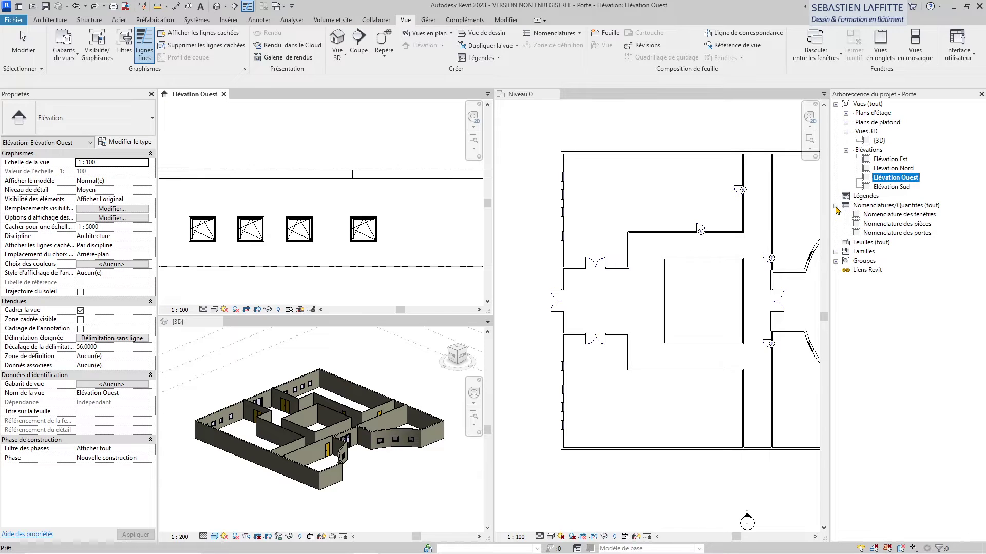
click(886, 207)
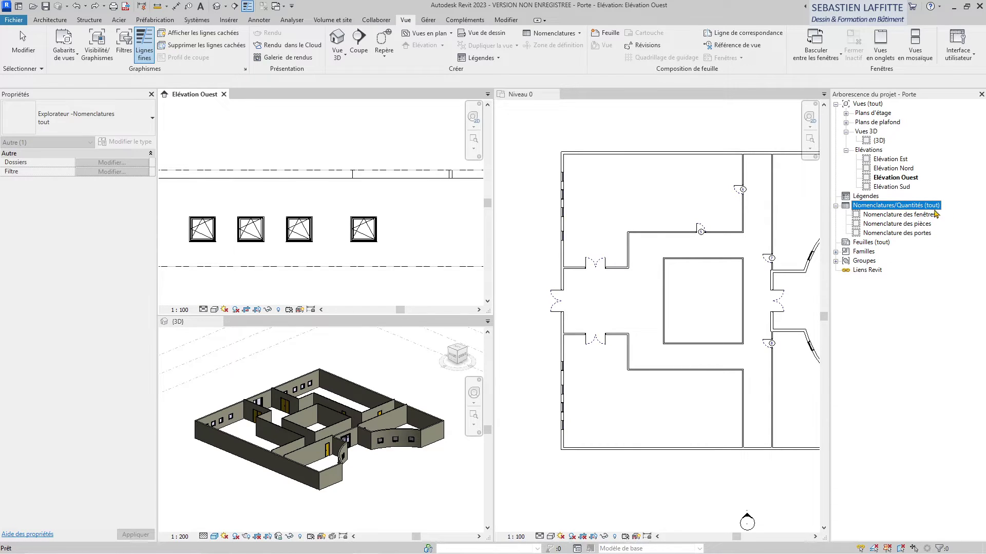
double_click(897, 216)
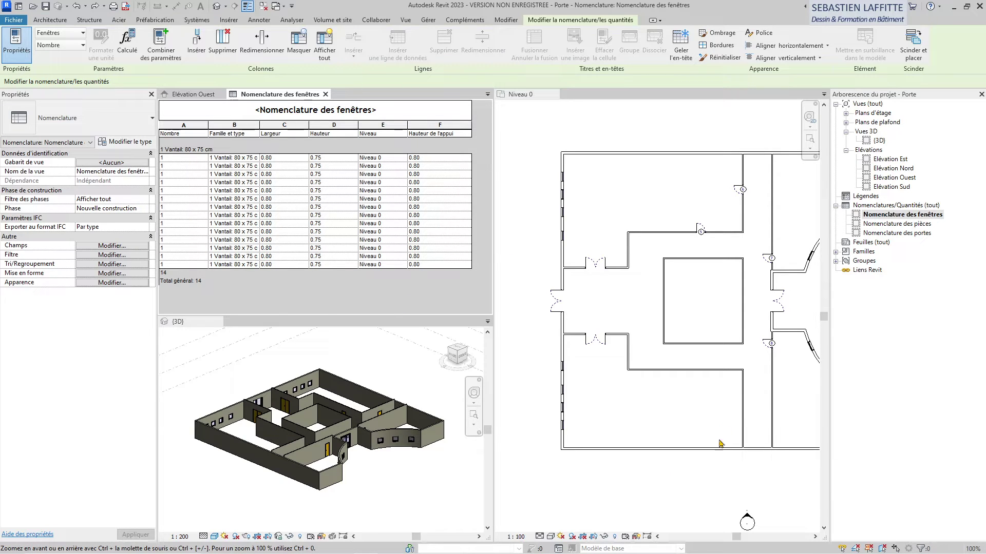
click(405, 21)
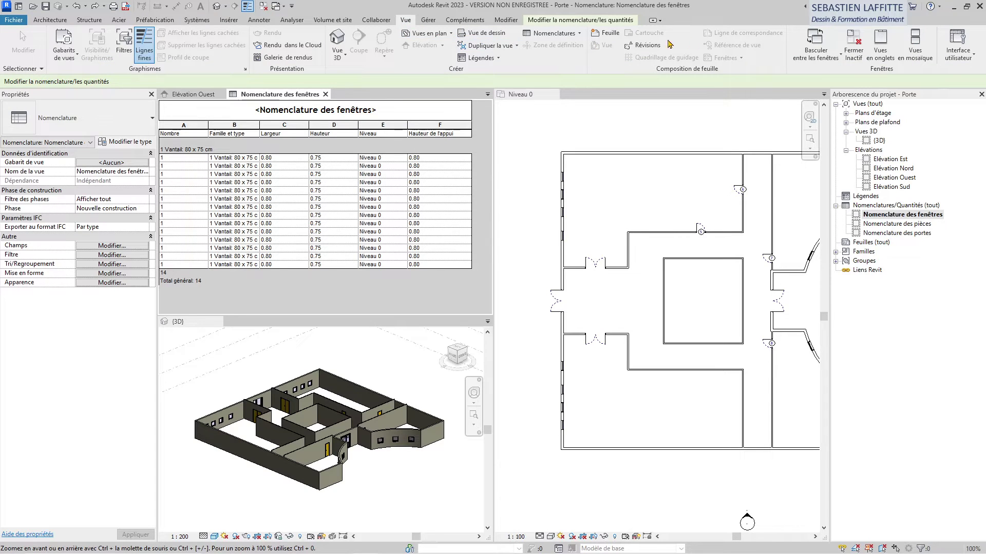
click(909, 50)
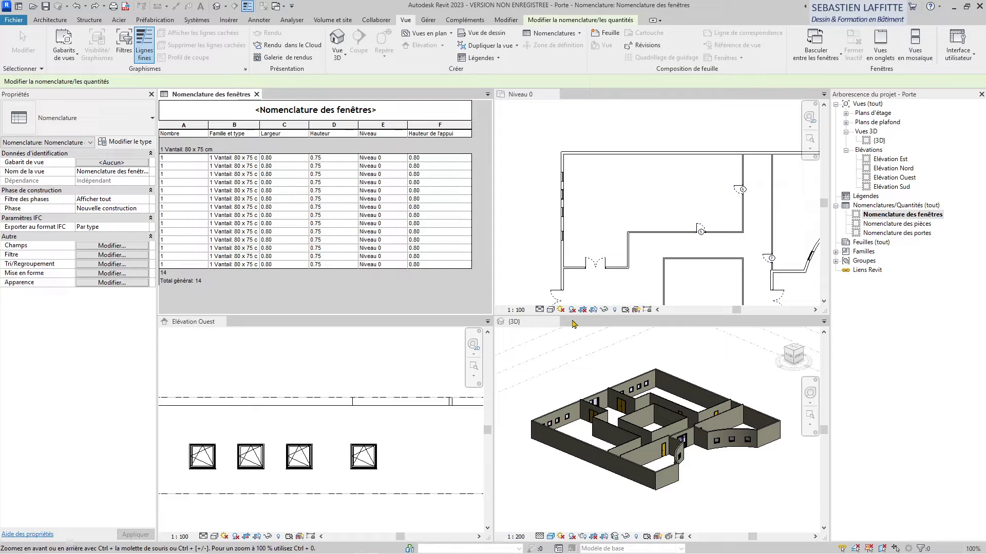
Step: Select the sixth window row in the schedule and locate that window in the west elevation, plan and 3D views
click(185, 200)
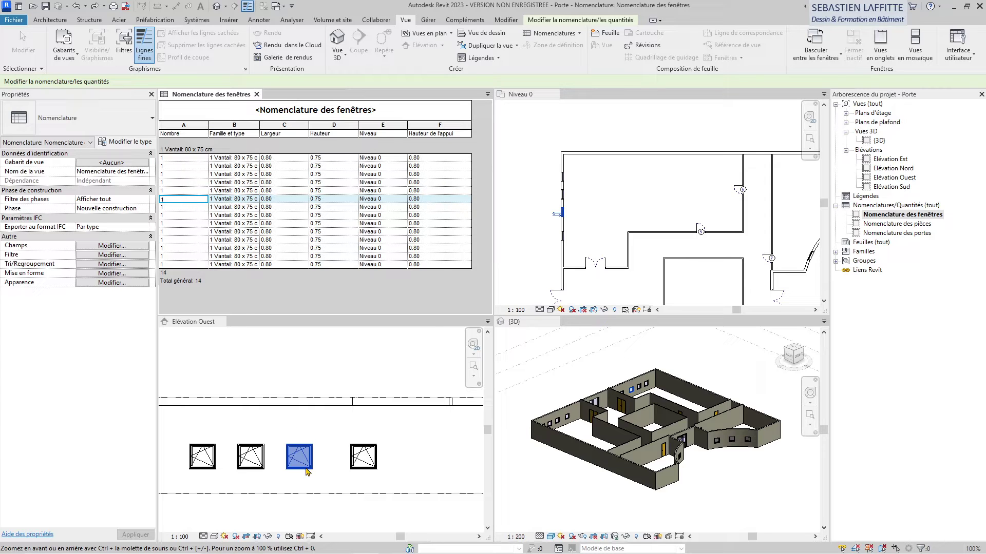
scroll(299, 493, up, 2)
scroll(301, 496, up, 1)
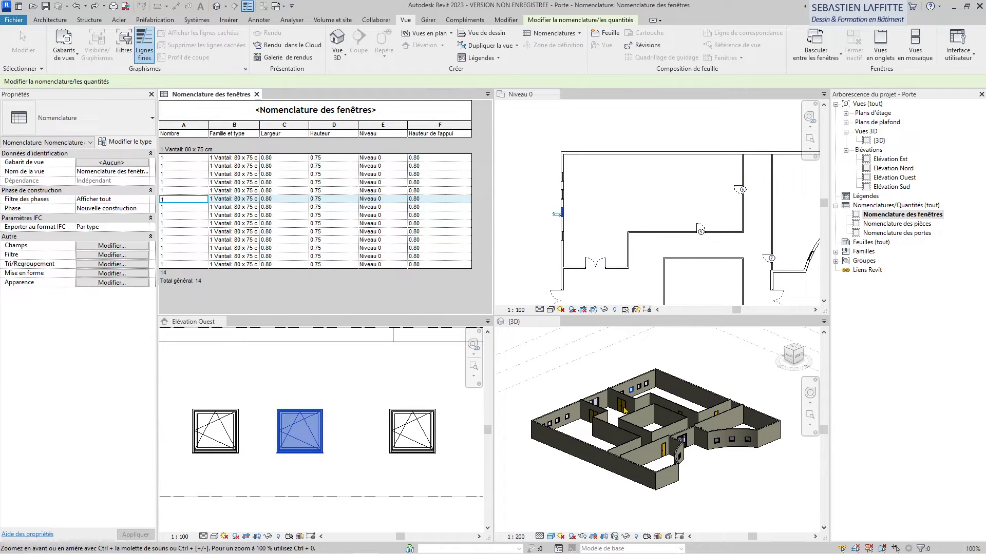
scroll(656, 389, up, 4)
scroll(558, 215, up, 4)
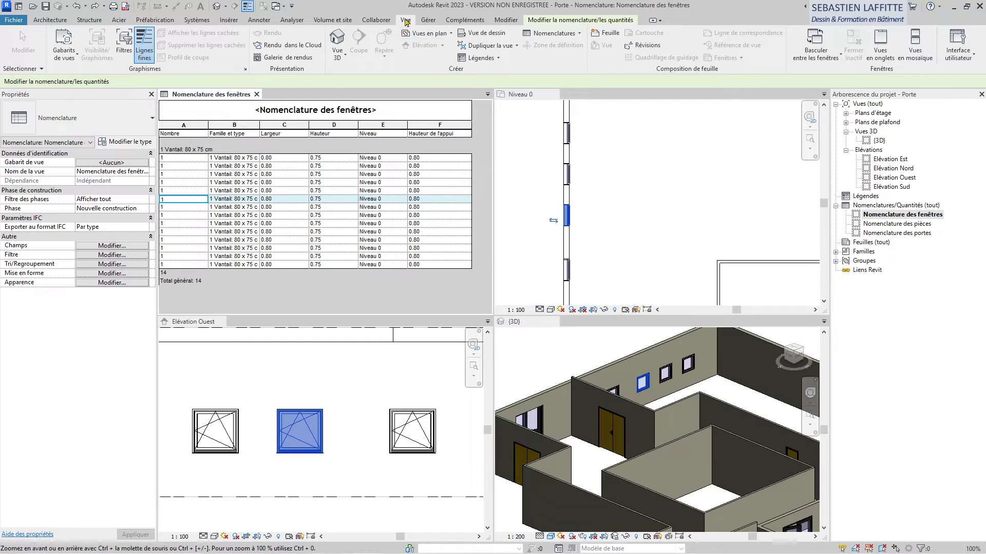
Step: Switch the tiled views back to tabbed views, display the Niveau 0 plan and clear the window selection
click(881, 43)
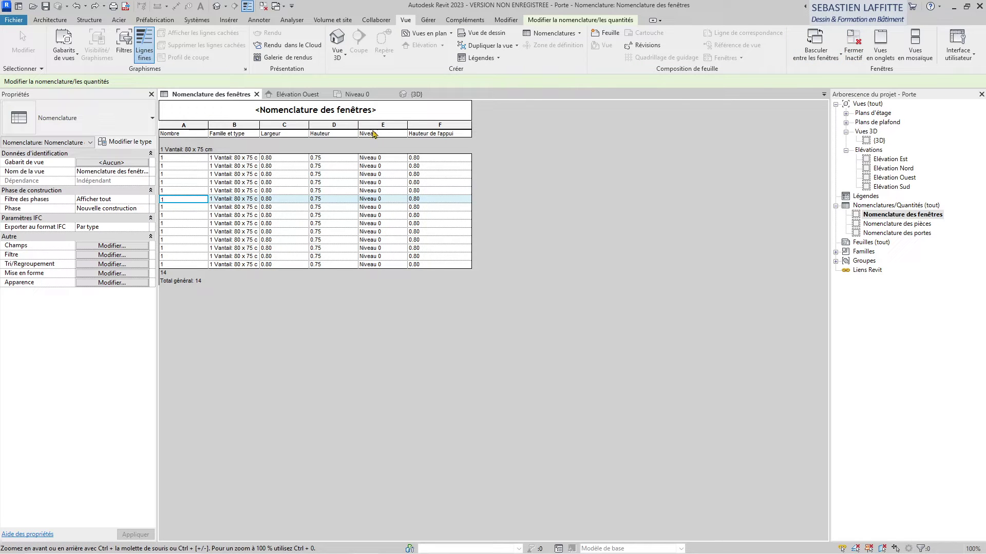
click(368, 97)
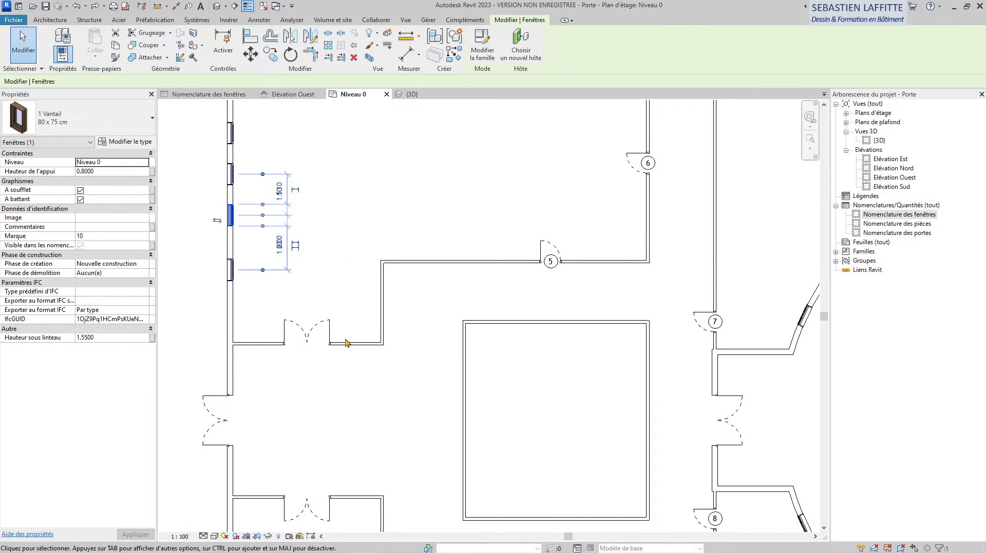
scroll(346, 340, down, 2)
click(362, 128)
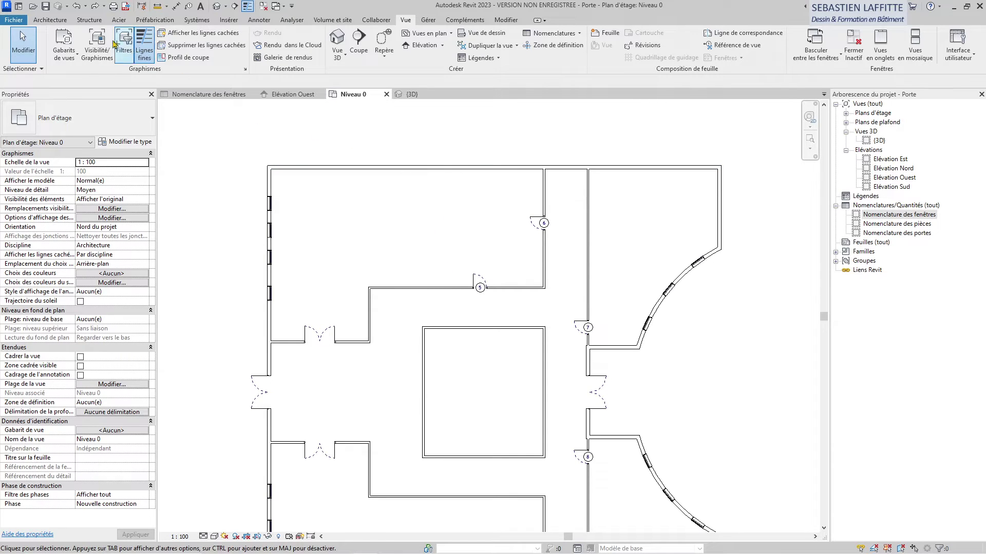
Step: Place a tagged 1 Vantail 80 x 75 cm window in the north wall of Niveau 0, about 1.80 m from the northwest corner
click(42, 21)
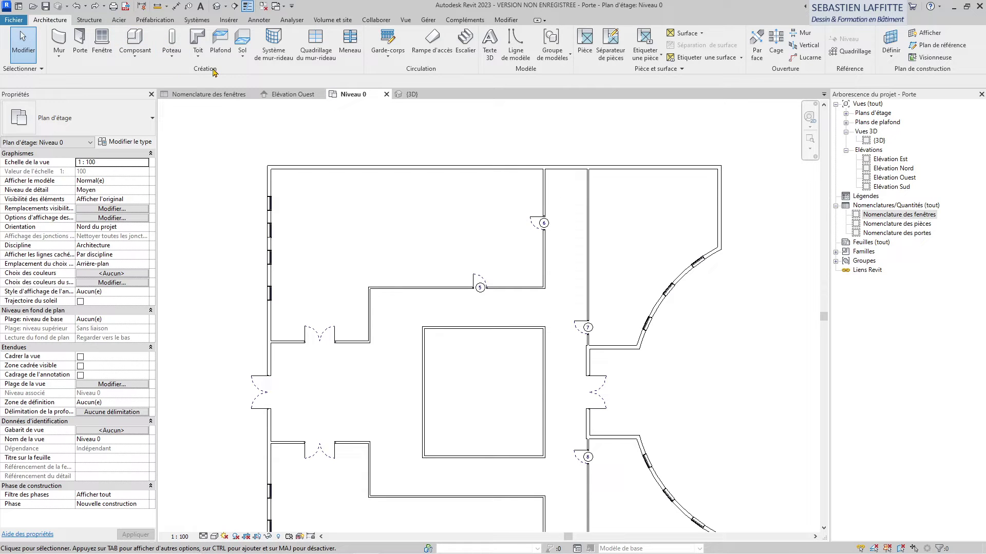
click(102, 49)
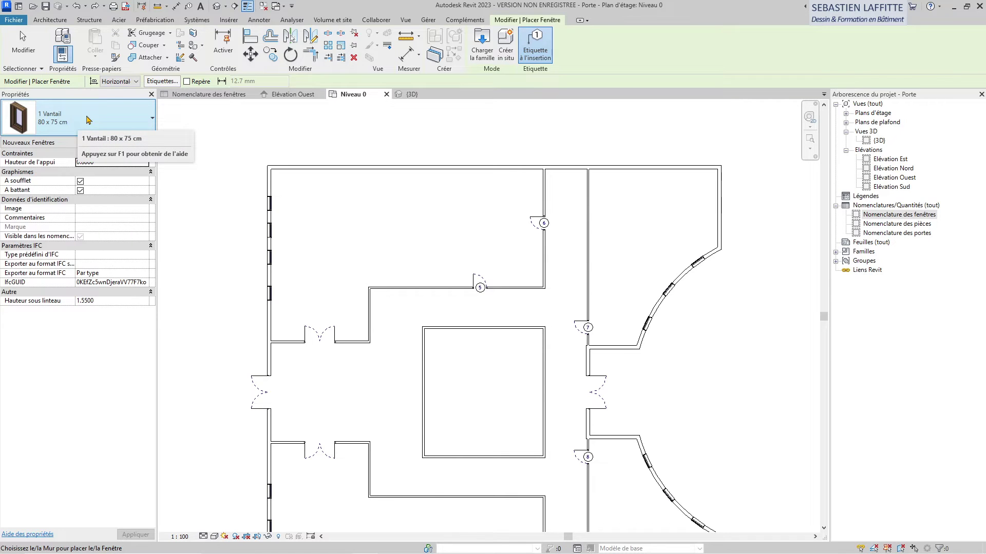
click(144, 120)
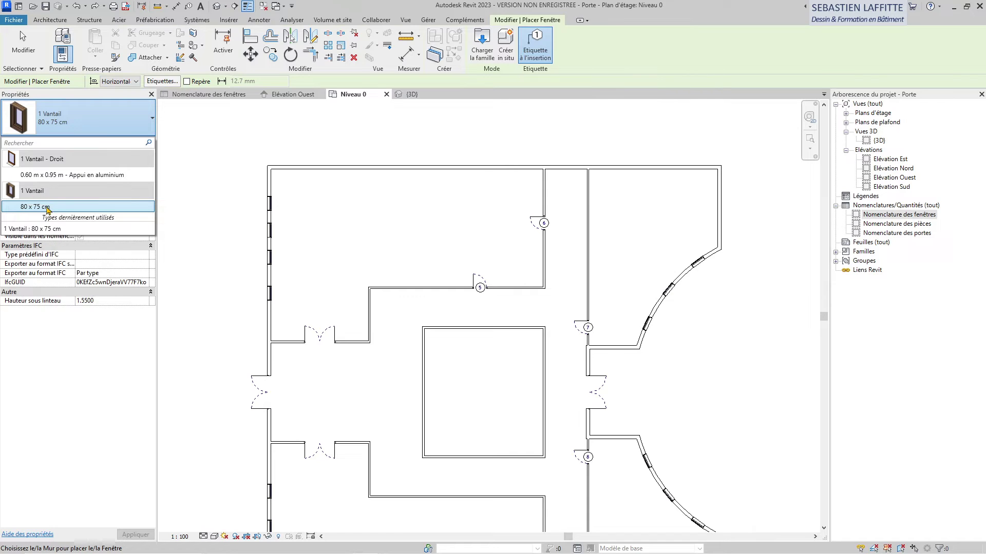
mouse_move(69, 209)
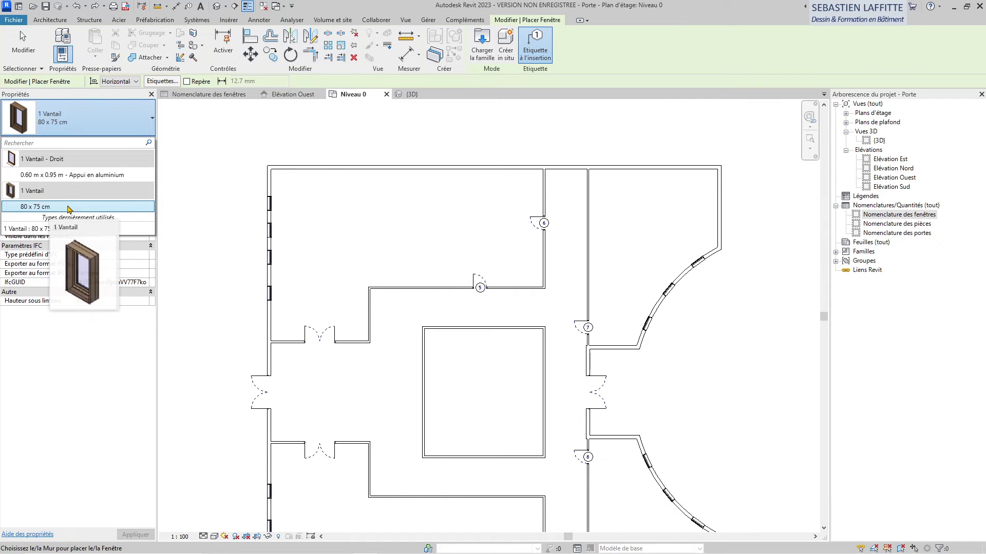
click(68, 207)
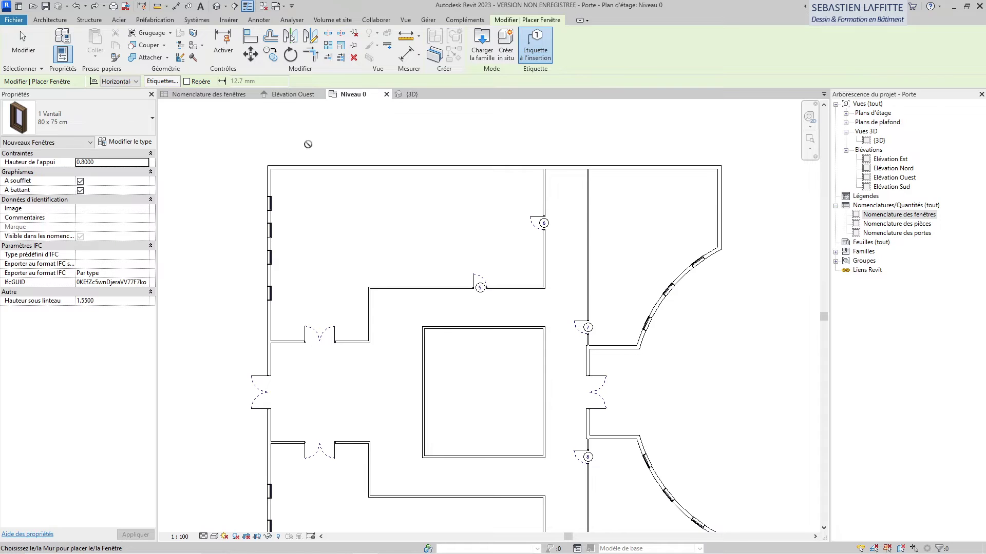
scroll(304, 135, up, 2)
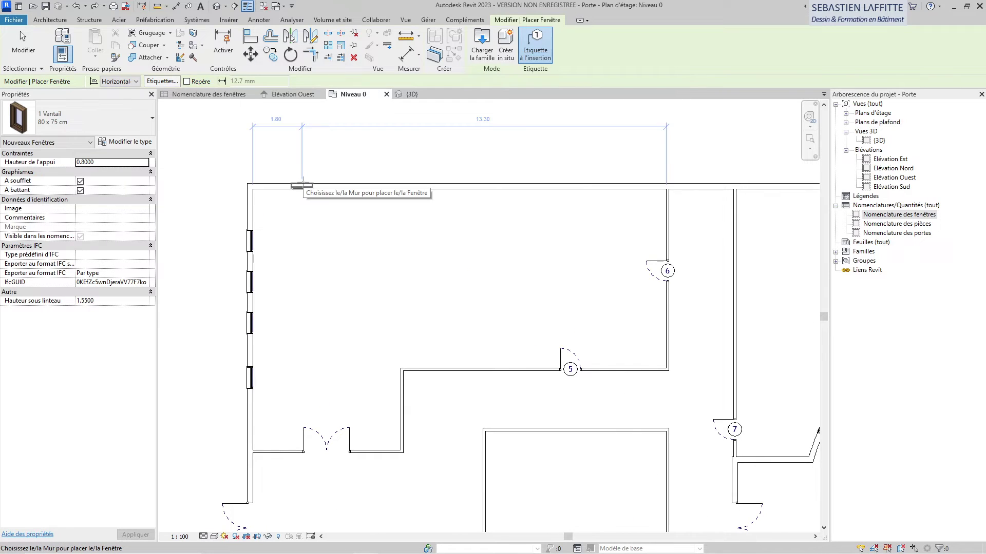
scroll(302, 182, up, 2)
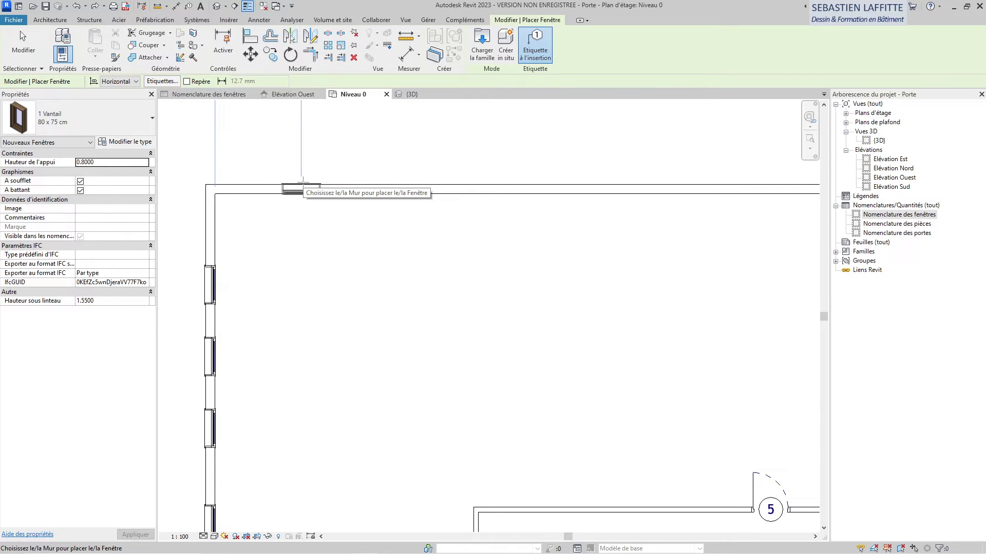
click(302, 183)
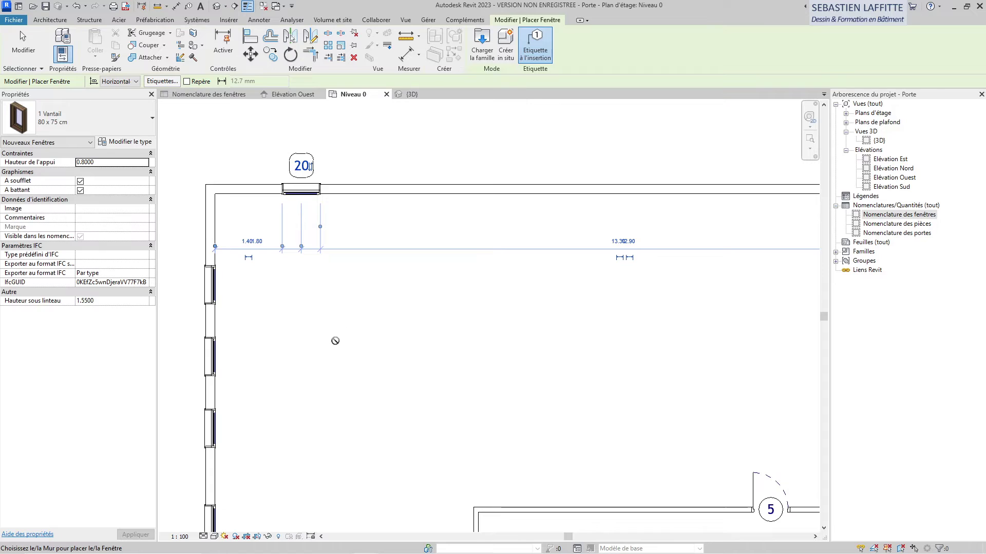
scroll(334, 345, down, 2)
scroll(267, 285, up, 3)
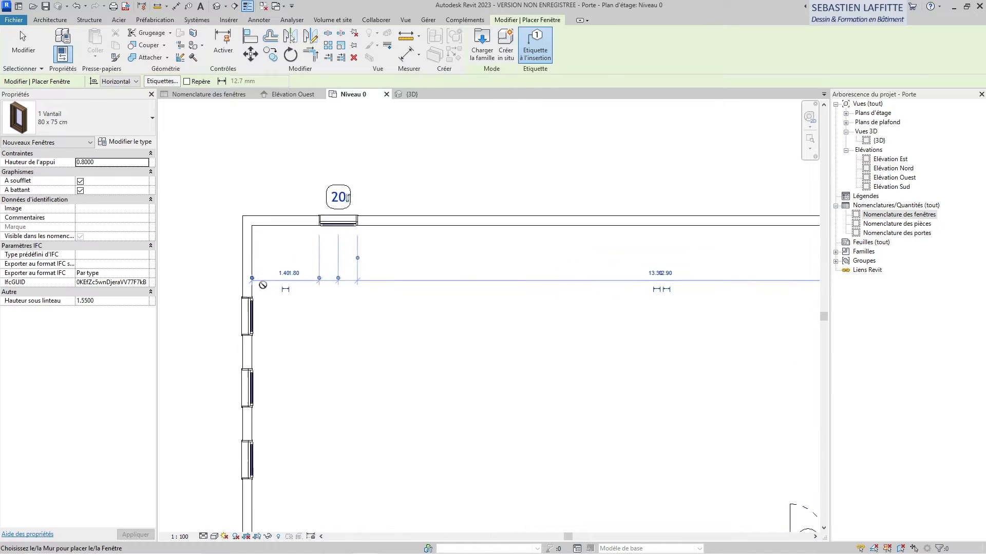
scroll(325, 274, up, 2)
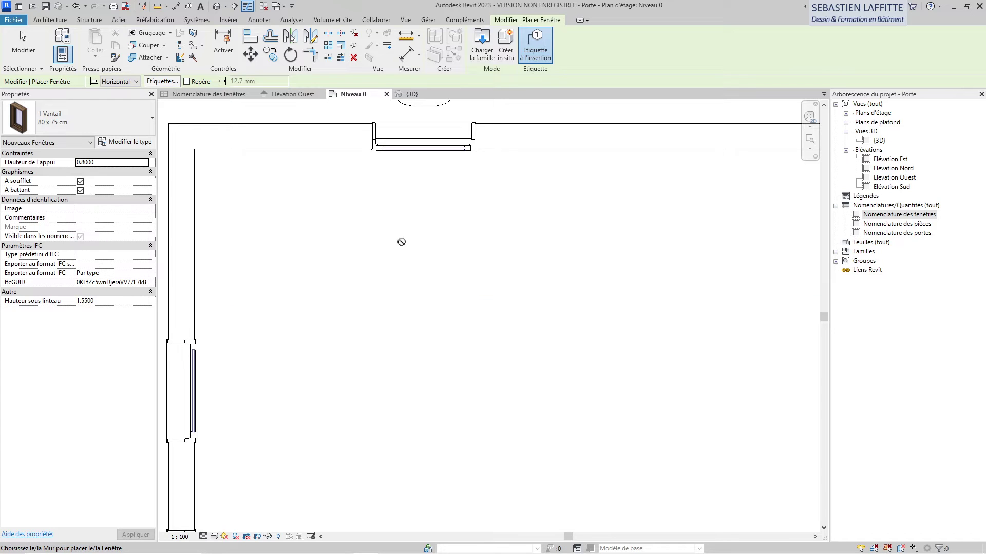
Step: Set the distance from the new north-wall window's west edge to the west wall's inner face to 1 m
key(Escape)
key(Escape)
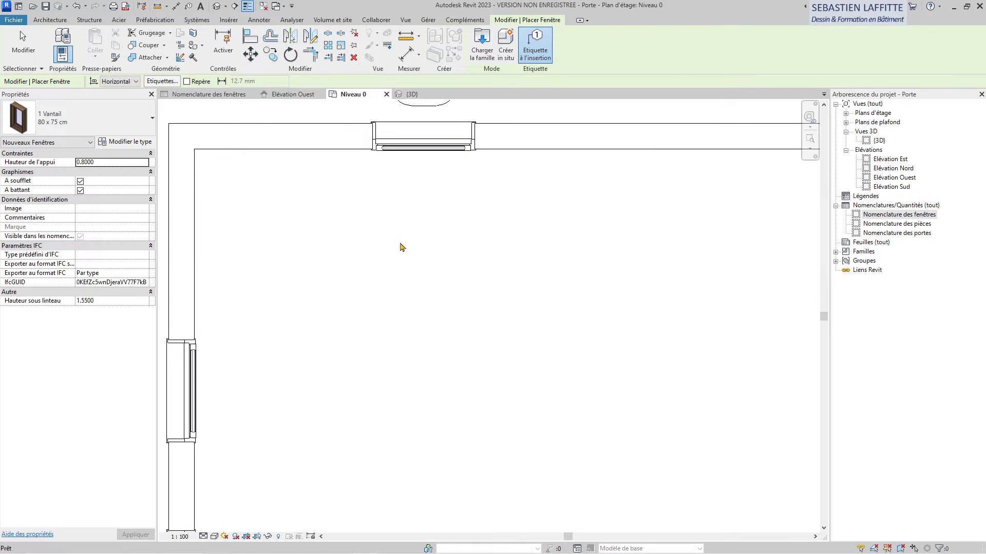
click(416, 140)
scroll(419, 345, down, 1)
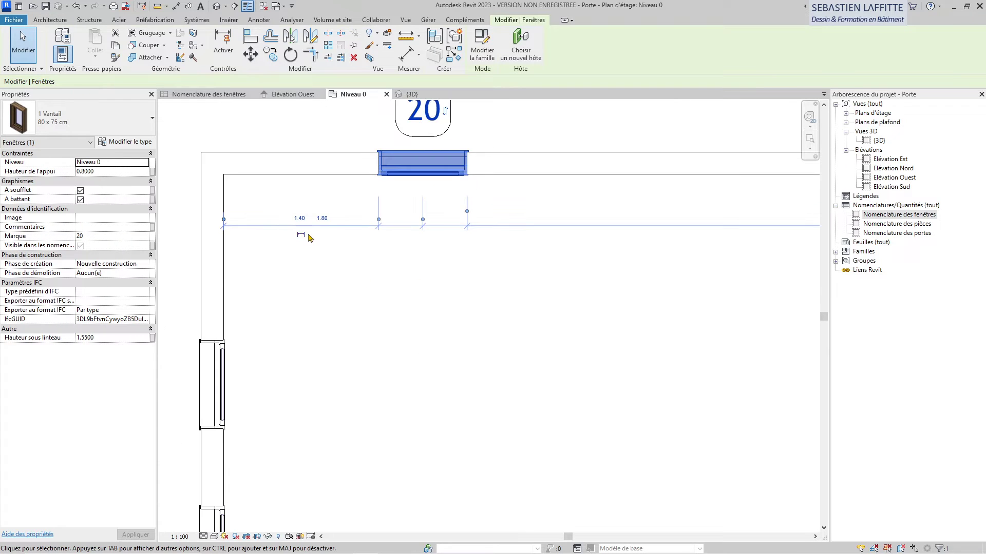
scroll(283, 151, up, 3)
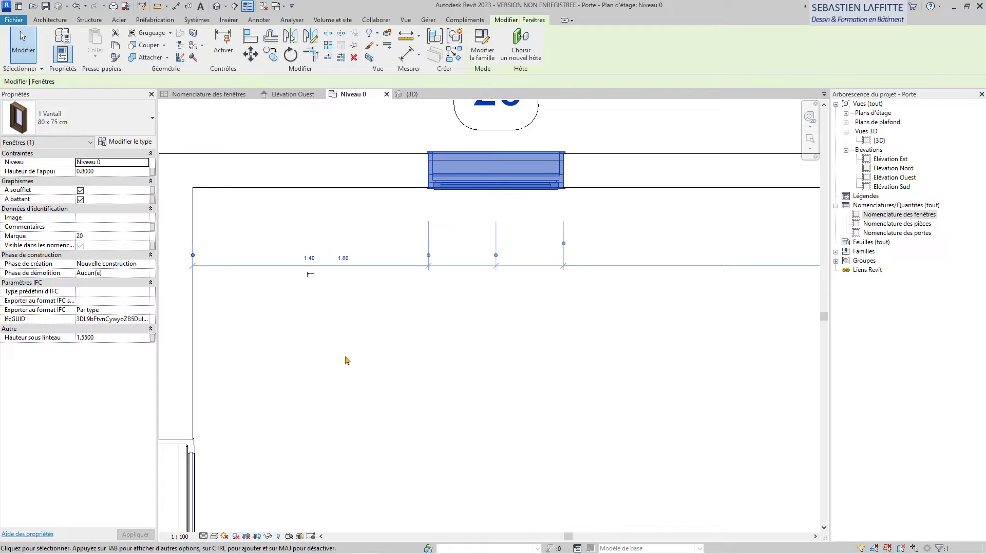
scroll(348, 362, down, 1)
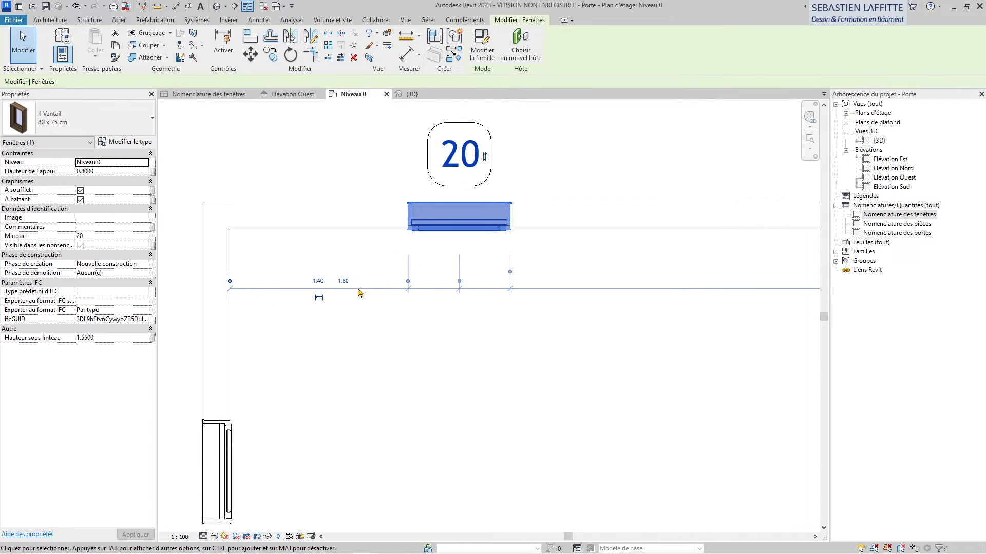
scroll(341, 277, down, 1)
scroll(342, 281, down, 2)
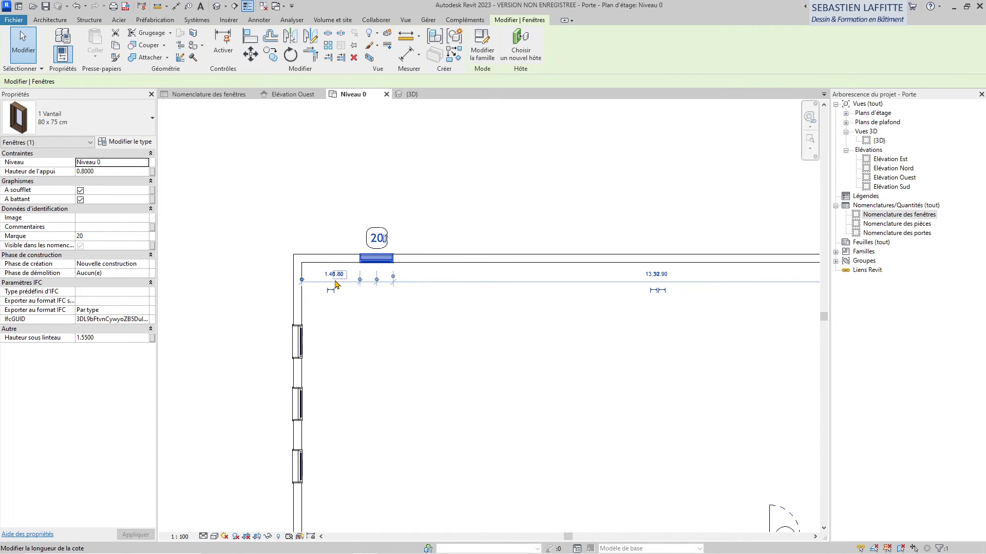
scroll(329, 274, up, 5)
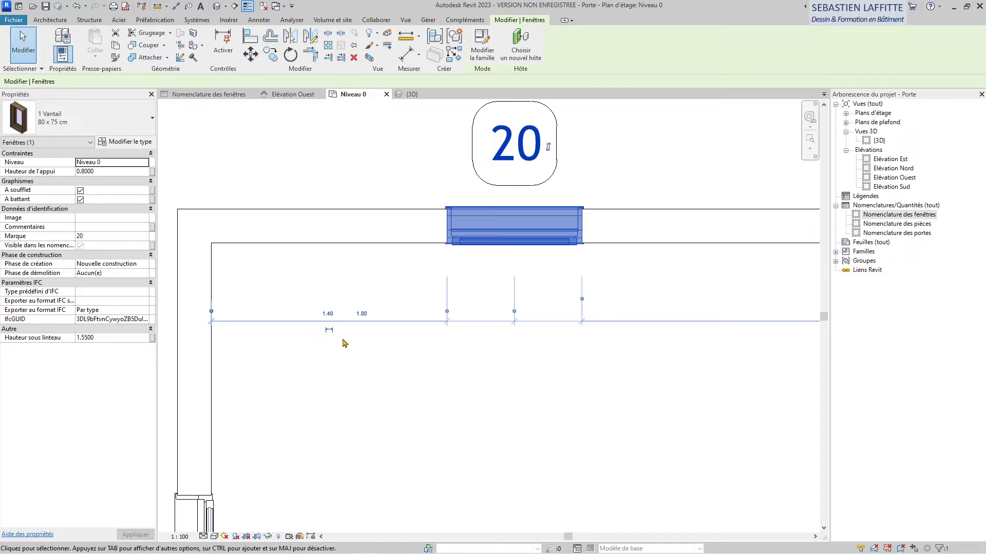
click(329, 314)
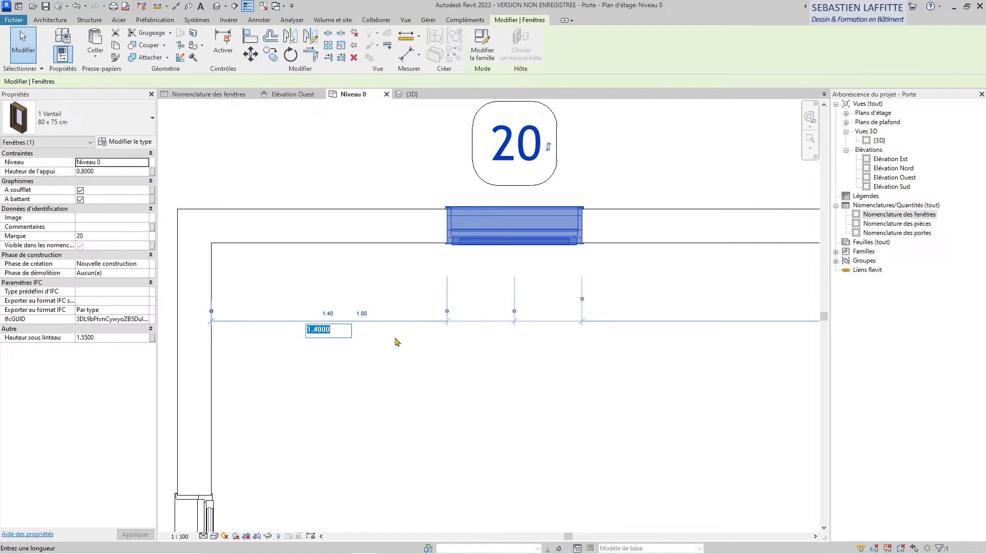
text(1)
key(Return)
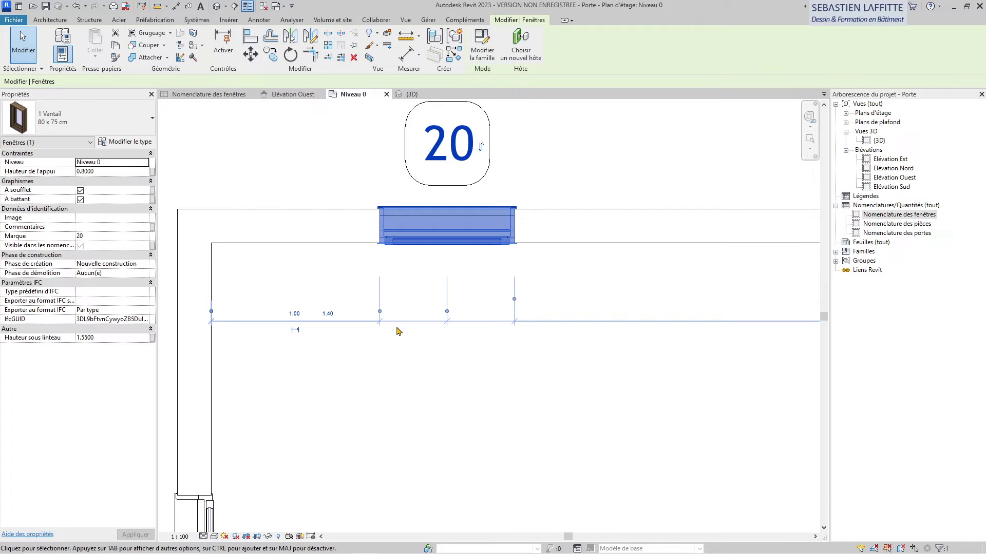
click(260, 164)
Step: Start a linear array of the north-wall window with grouping and association turned off and the number of items set to 5
scroll(282, 339, down, 1)
scroll(285, 340, down, 1)
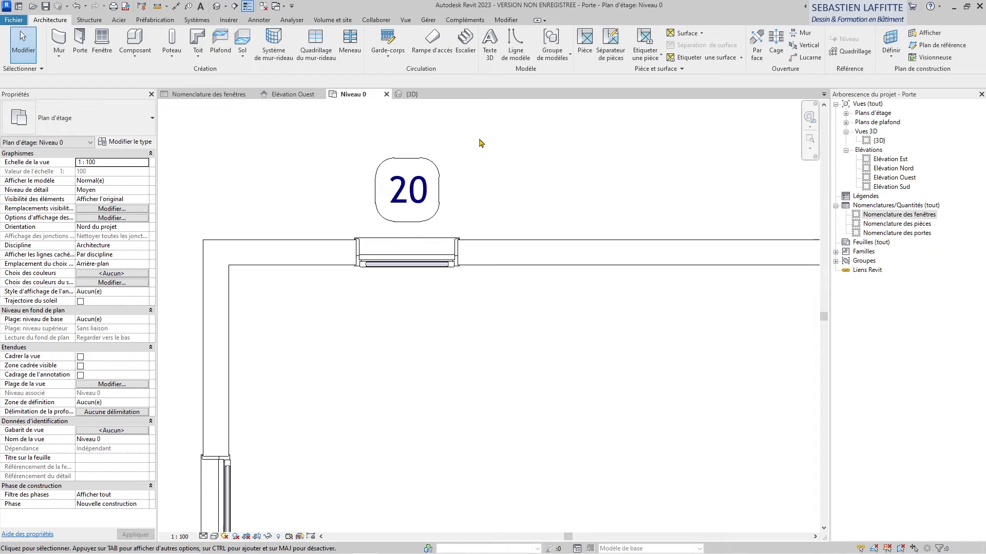
click(505, 21)
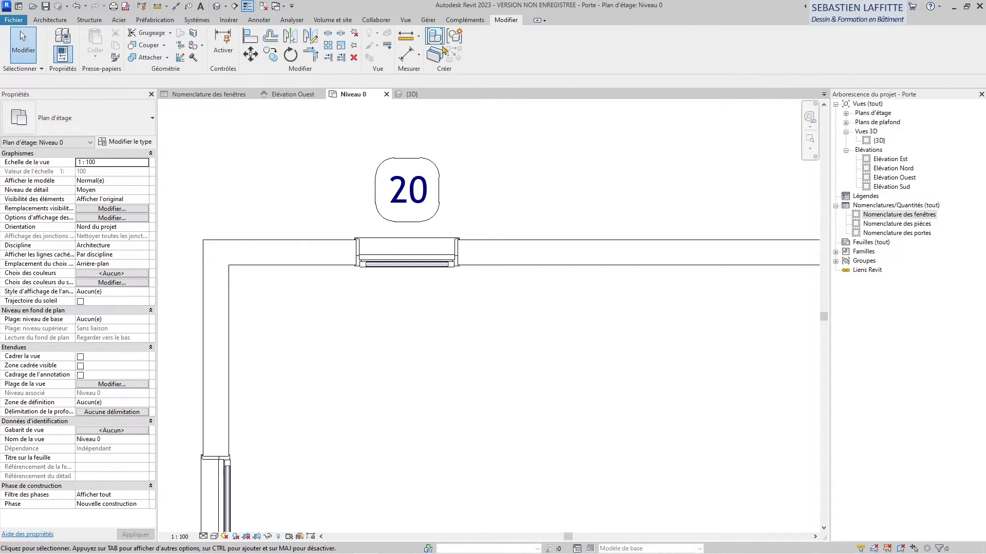
click(389, 265)
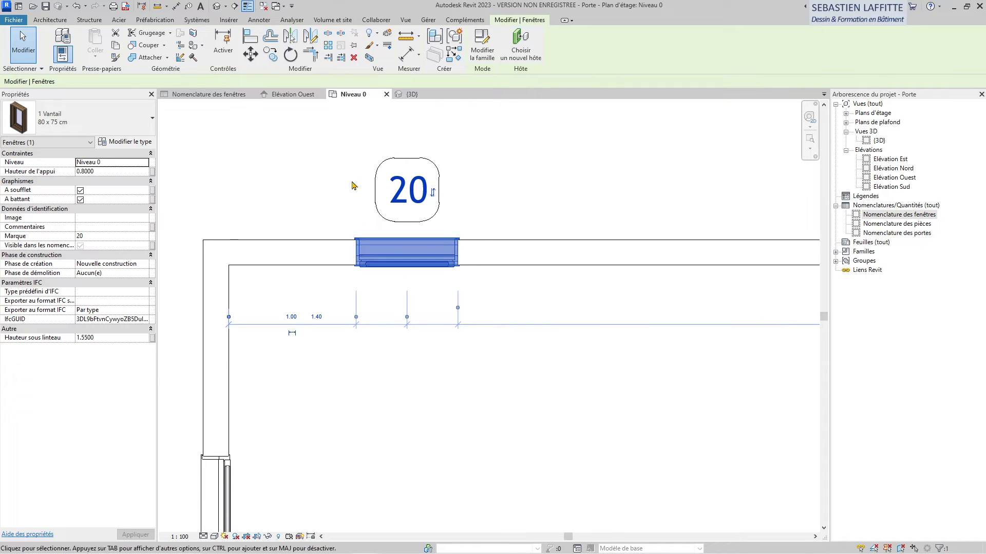
click(329, 48)
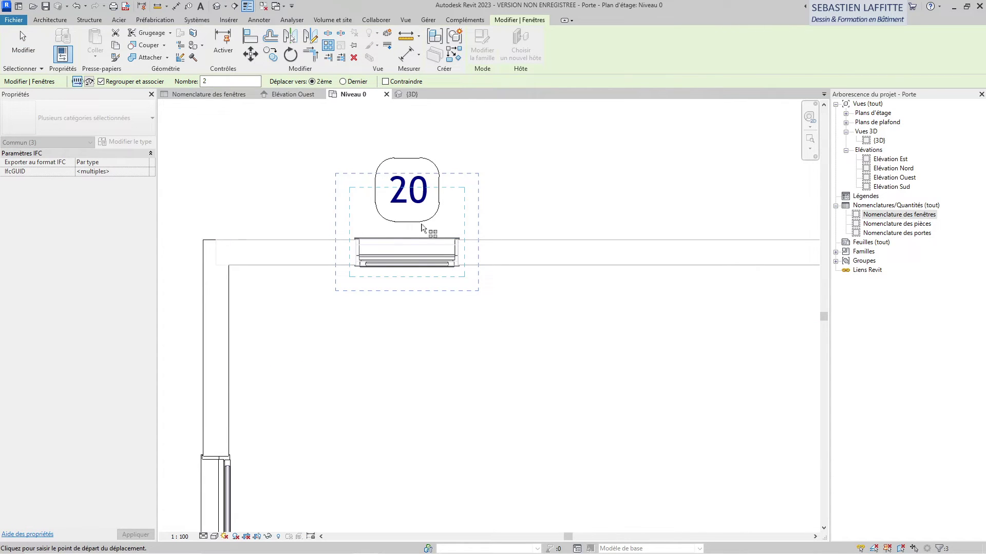
scroll(303, 315, down, 3)
scroll(477, 221, up, 2)
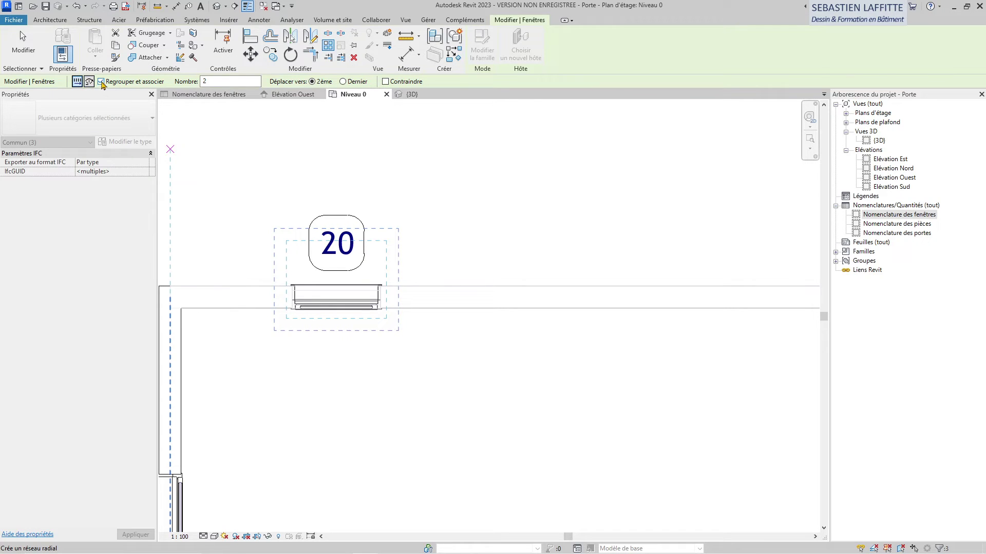
click(101, 82)
click(219, 81)
text(5)
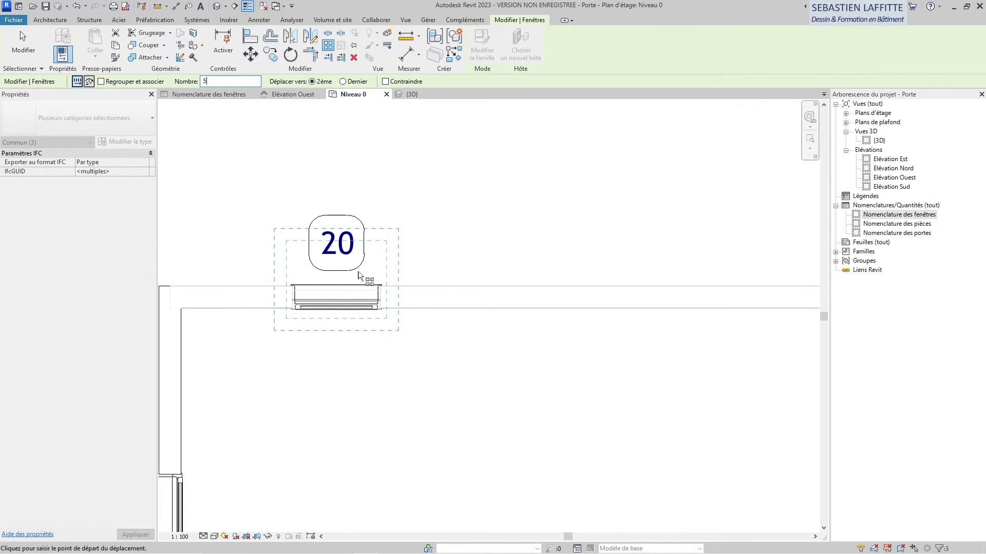
Step: Array the window horizontally eastward along the north wall with a spacing of 1.50 m between windows
scroll(259, 302, down, 2)
scroll(337, 351, up, 2)
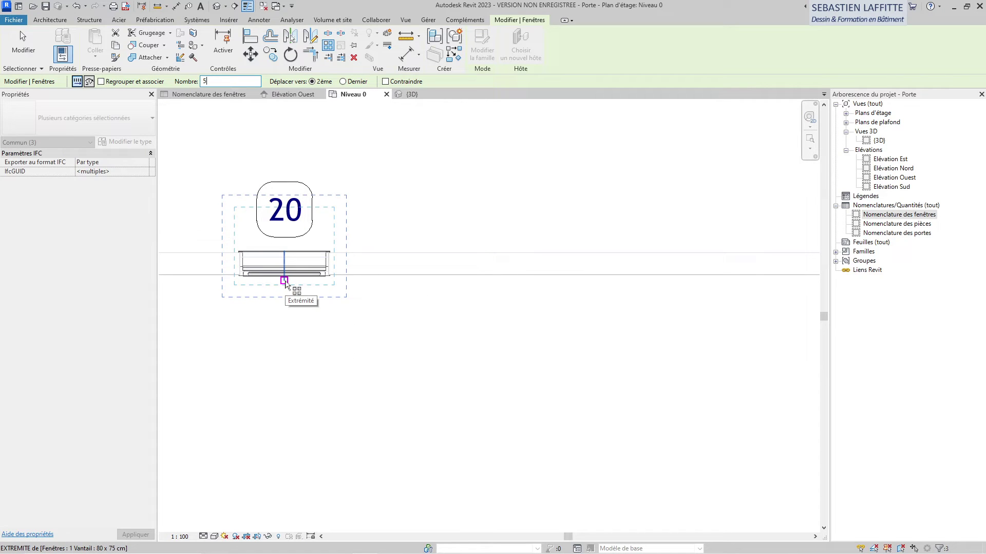
click(284, 280)
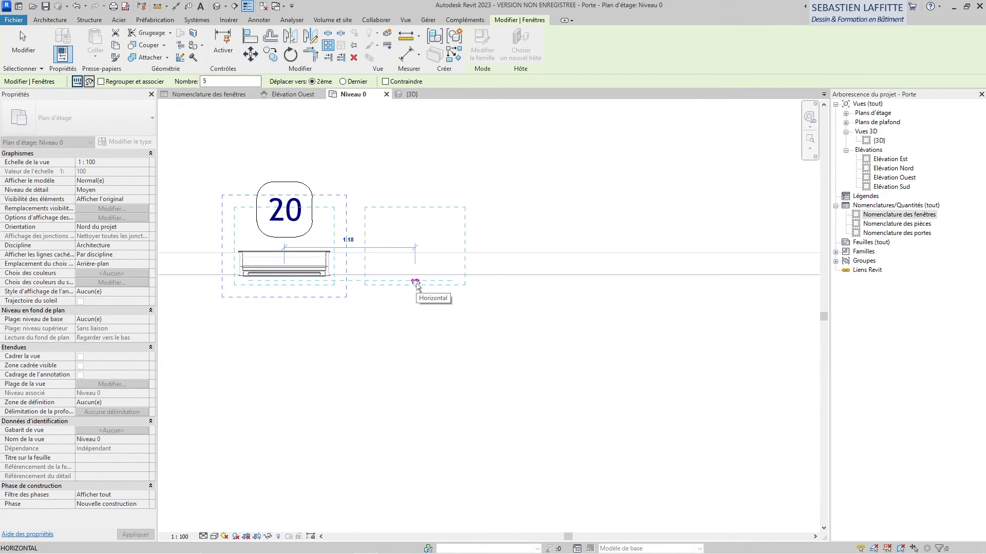
scroll(473, 287, down, 1)
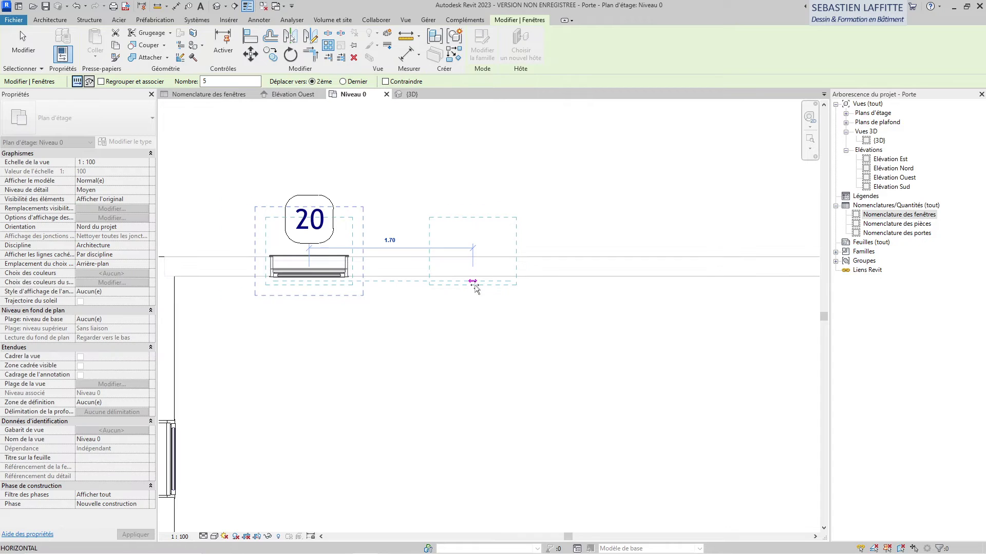
scroll(474, 286, down, 1)
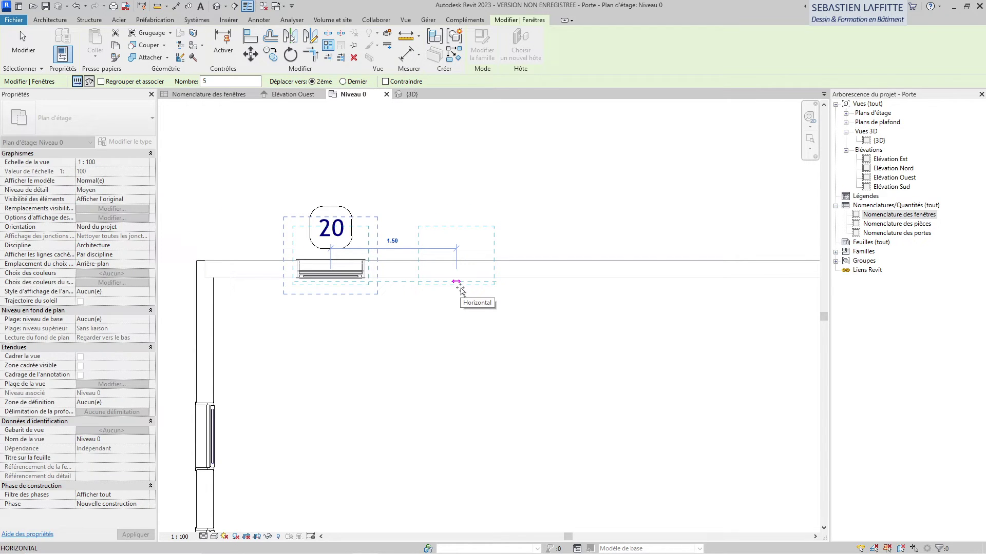
click(458, 288)
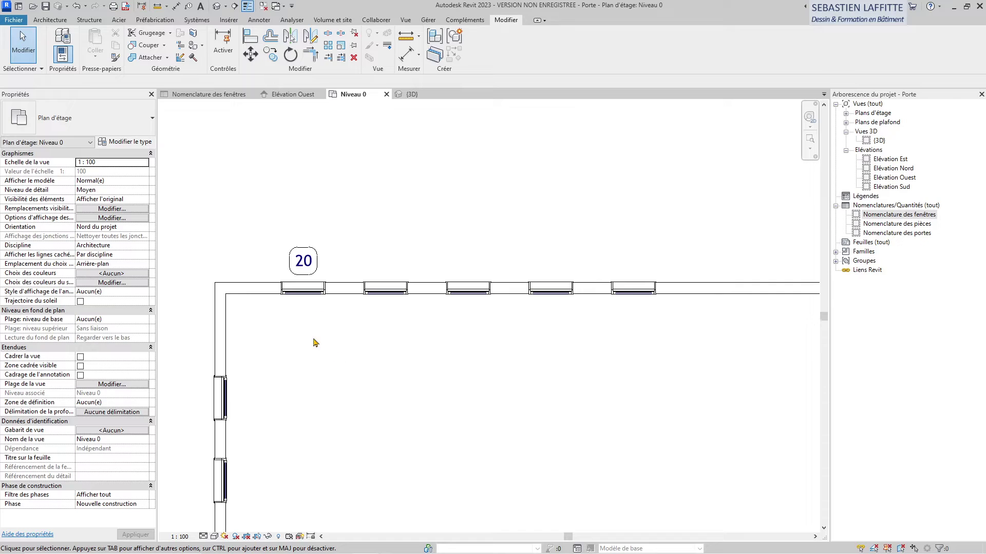
Step: Check the spacing dimensions of the first and second arrayed windows in the north wall
scroll(327, 250, up, 1)
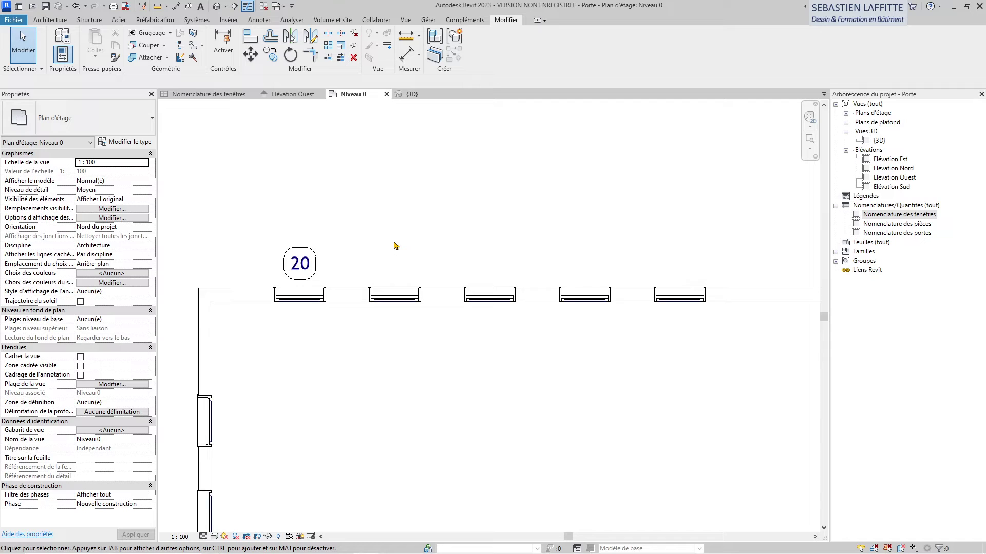
click(319, 303)
scroll(264, 360, up, 1)
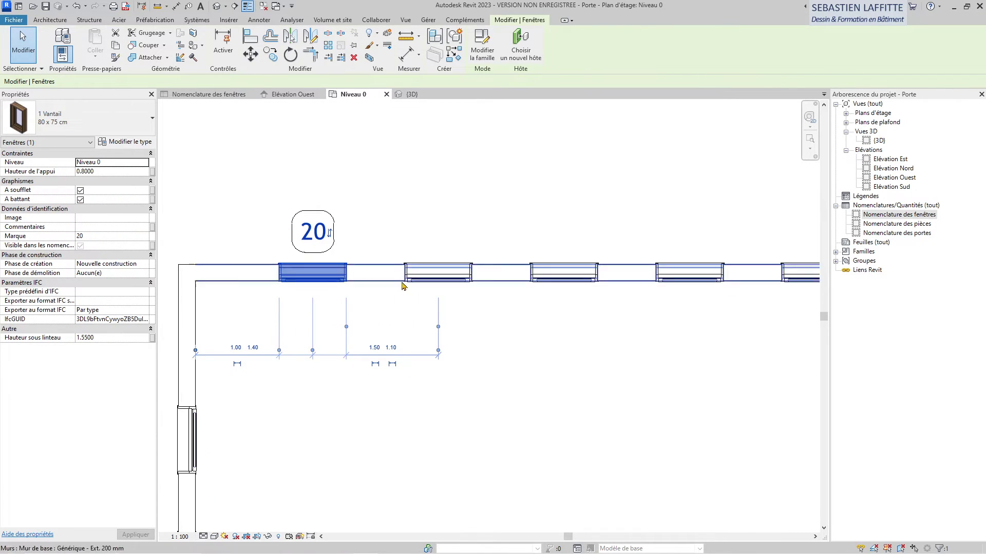
click(425, 284)
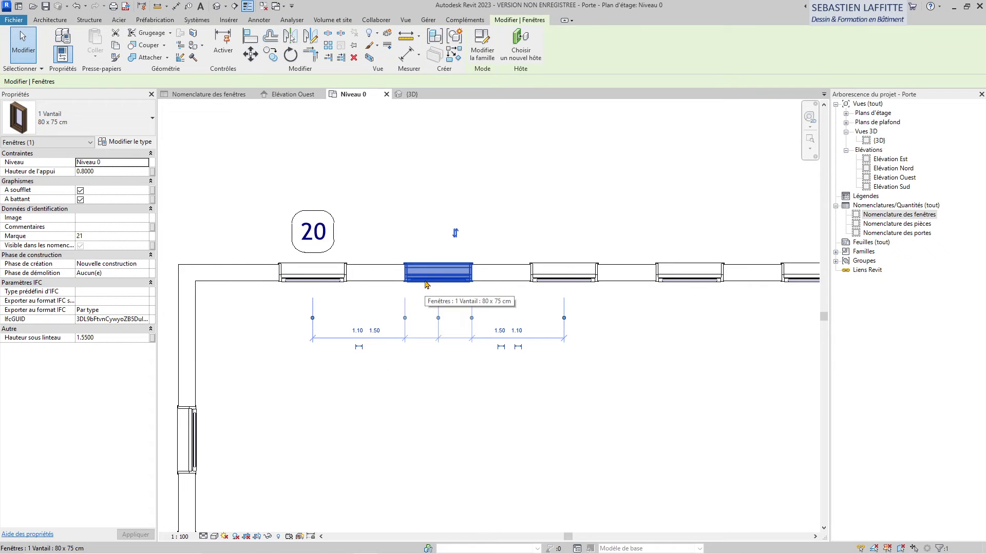
scroll(431, 314, up, 1)
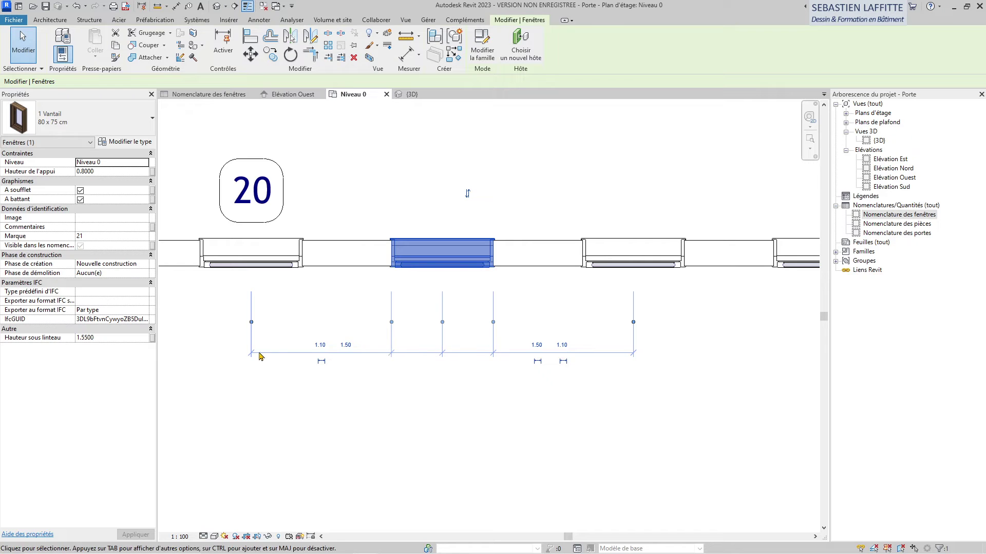
click(263, 420)
Step: Create two tagged windows similar to the last arrayed one in the northeast room's north wall, about 2 m from the east wall and 3.45 m apart
scroll(220, 295, down, 5)
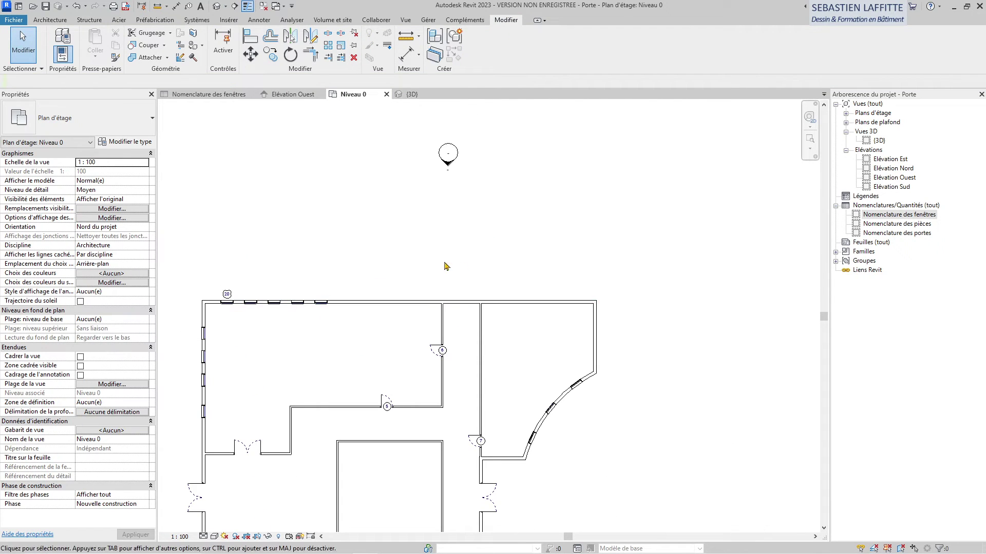
scroll(325, 292, up, 4)
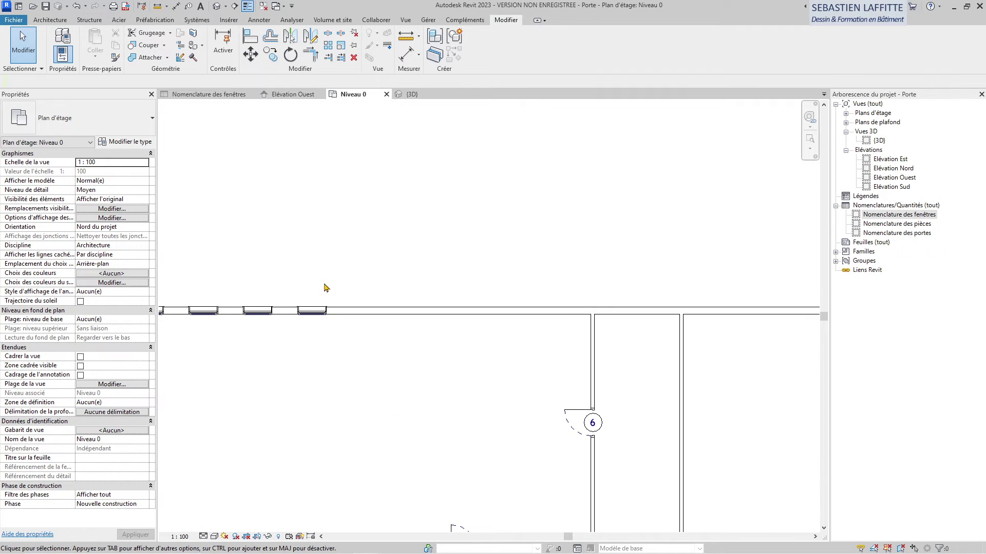
click(305, 315)
right_click(306, 314)
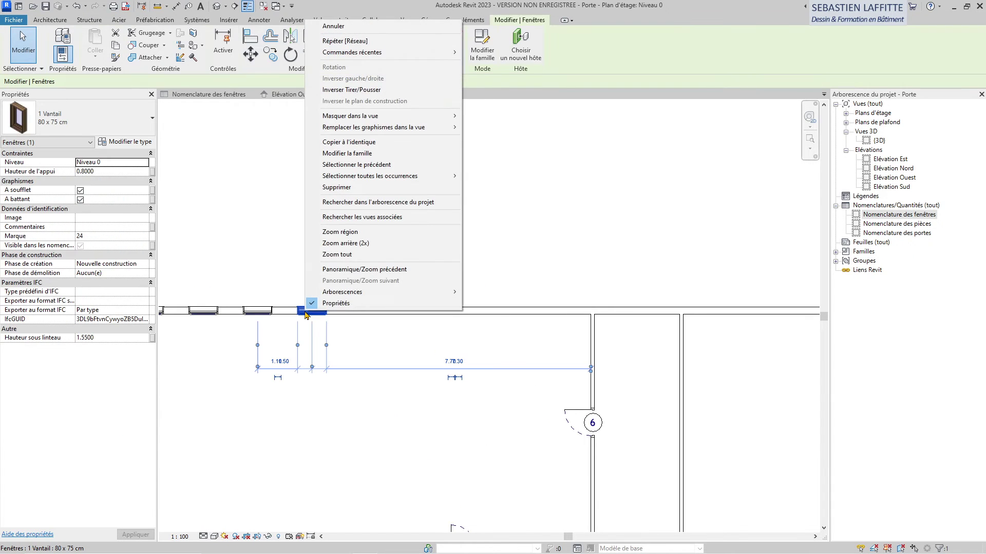
click(359, 143)
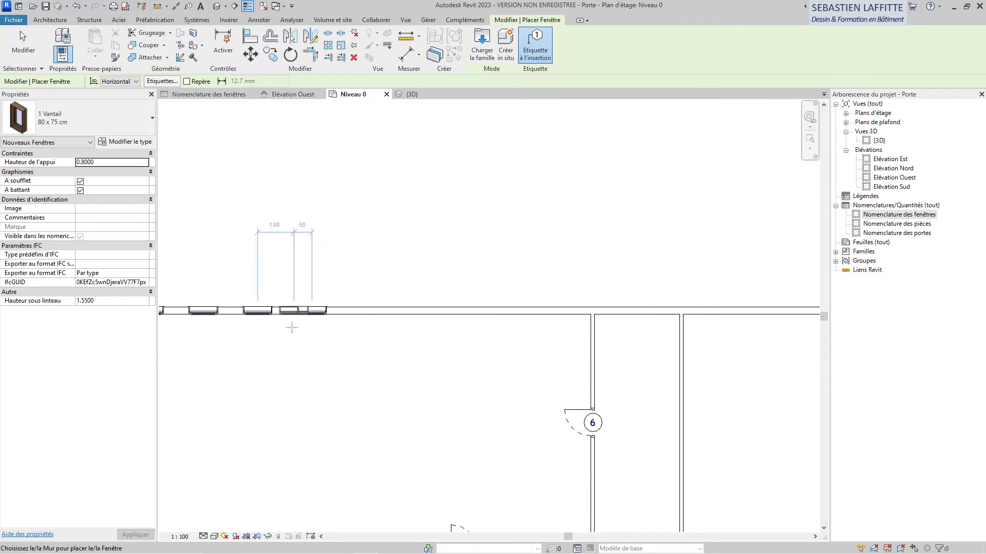
scroll(292, 328, down, 3)
scroll(524, 334, up, 4)
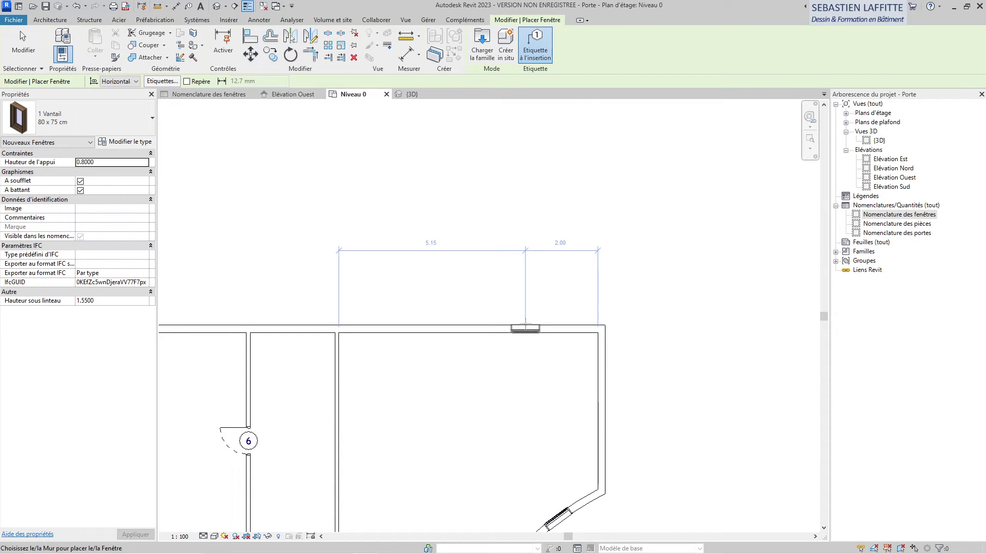
click(525, 327)
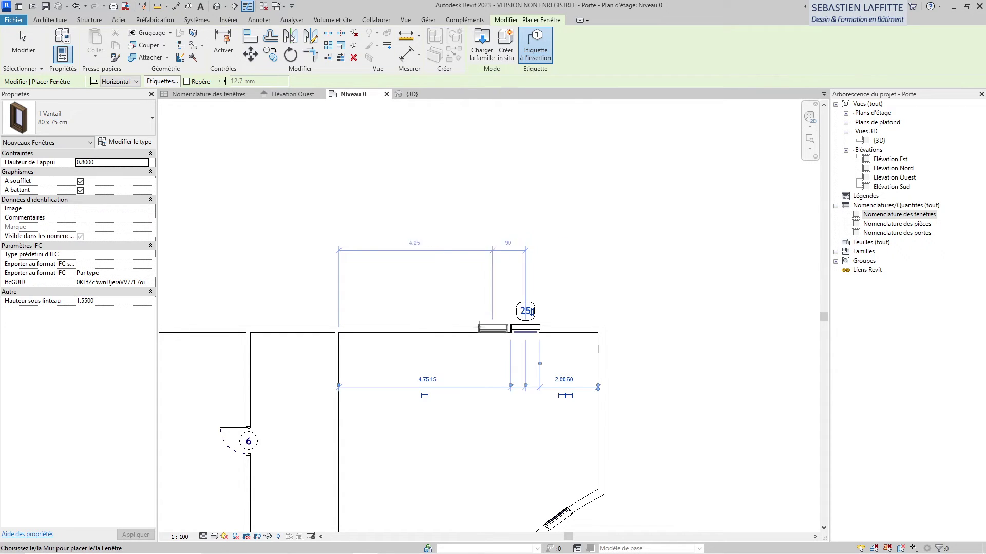
click(401, 325)
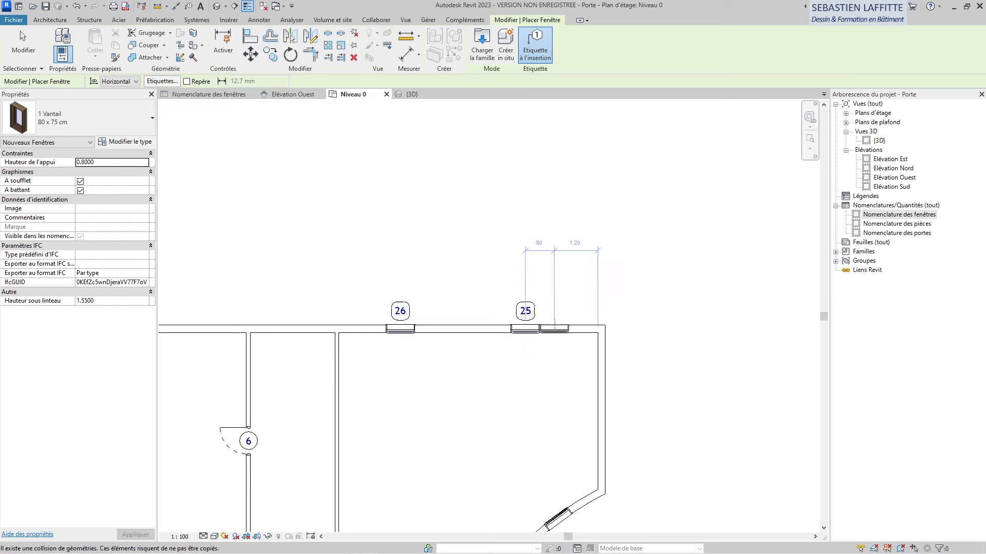
key(Escape)
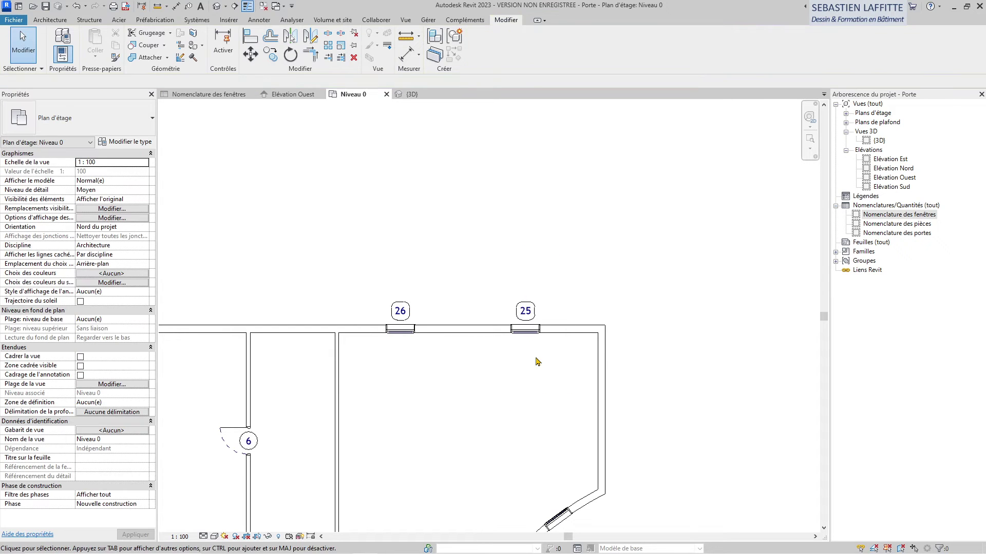
Step: Set the distance from the easternmost north-wall window's east edge to the east wall's inner face to 1.5 m
scroll(528, 344, up, 2)
click(526, 326)
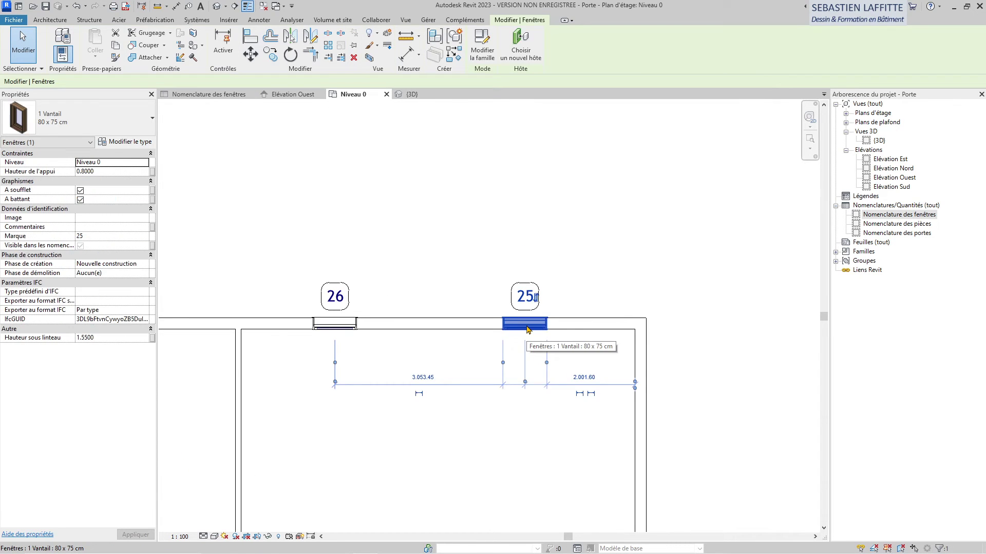
scroll(548, 380, up, 2)
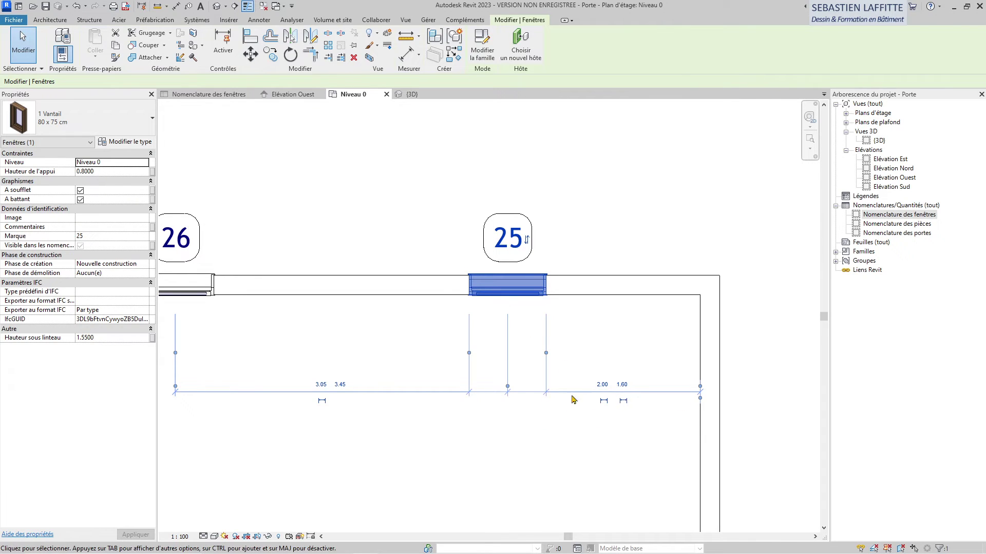
click(622, 385)
text(1.5)
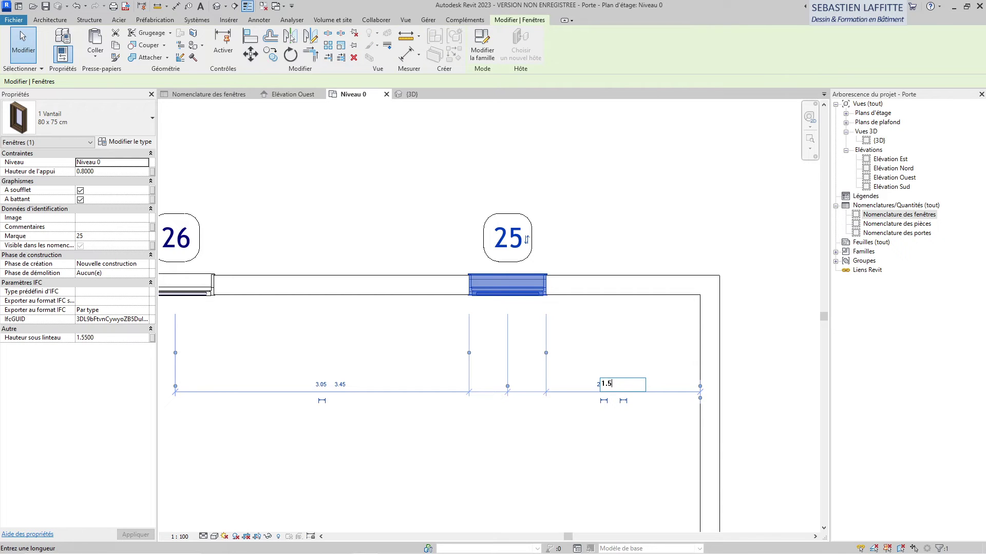
key(Return)
scroll(631, 390, down, 2)
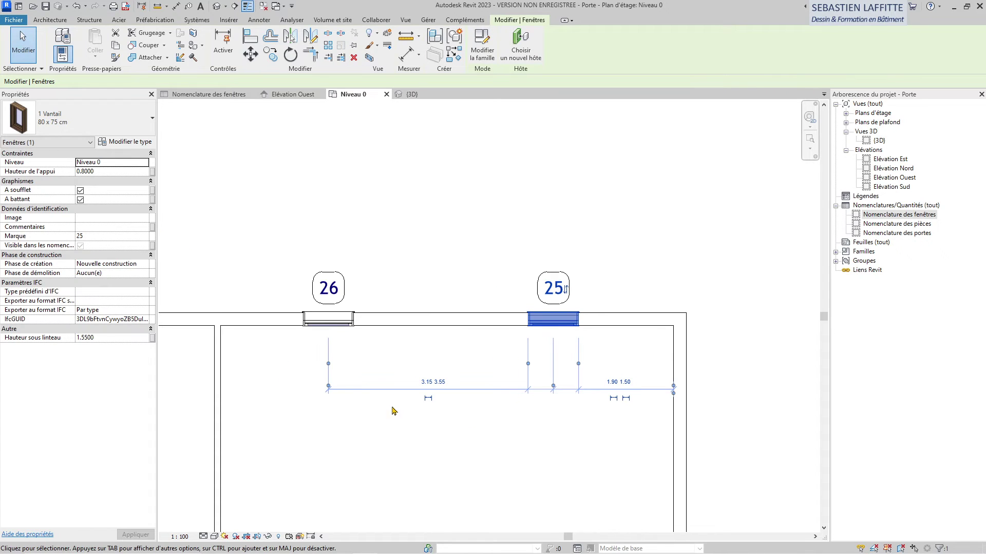
Step: Set the distance from window 26's centre to the room's west partition to 1.50 m
click(329, 319)
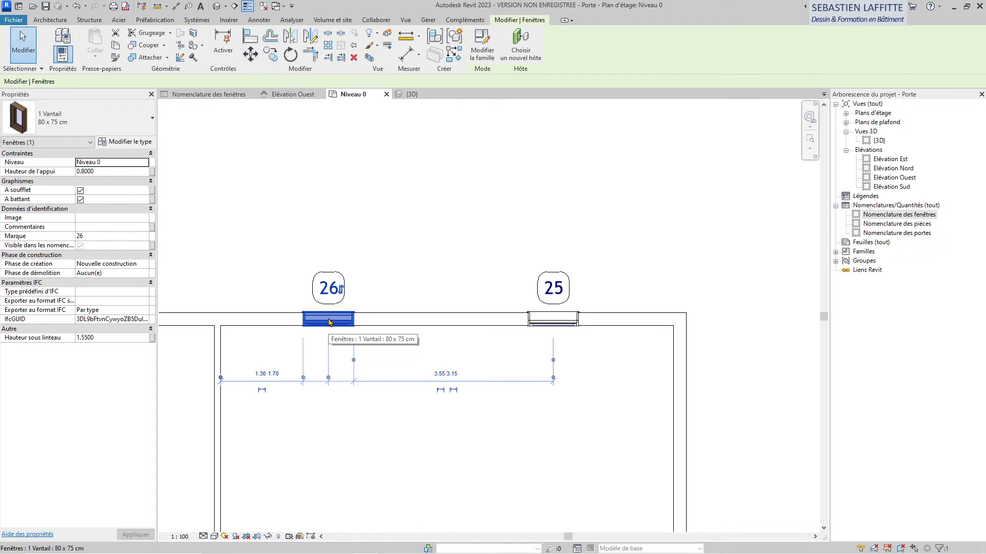
scroll(259, 382, up, 2)
click(281, 375)
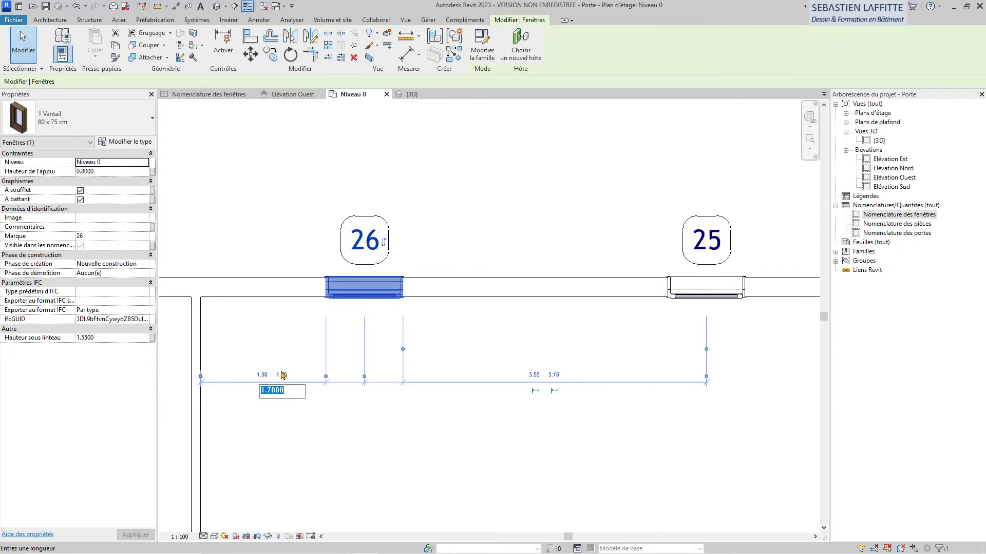
text(1.50)
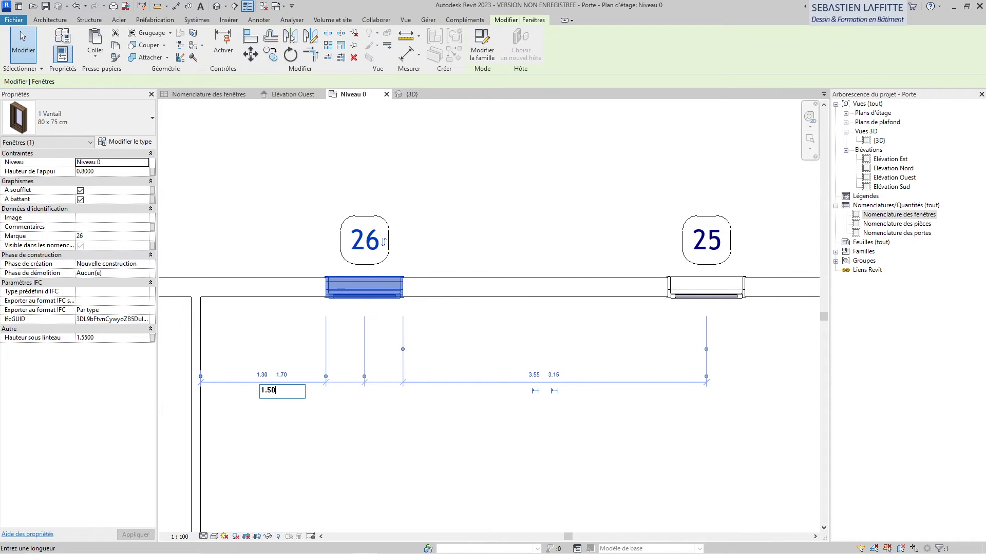
key(Return)
scroll(367, 275, down, 2)
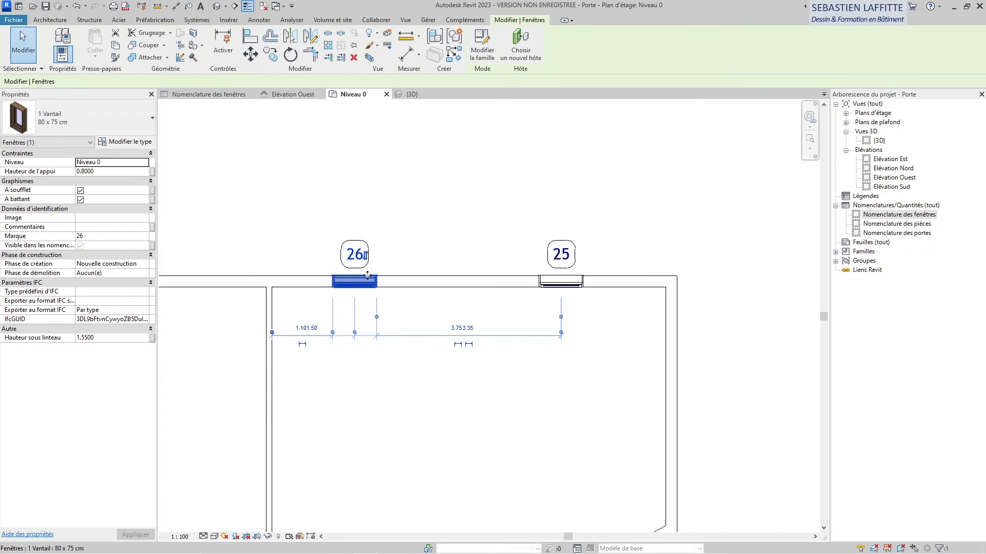
Step: Set the distance from window 25's centre to the east wall's inner face to 1.50 m
scroll(426, 284, up, 1)
click(598, 282)
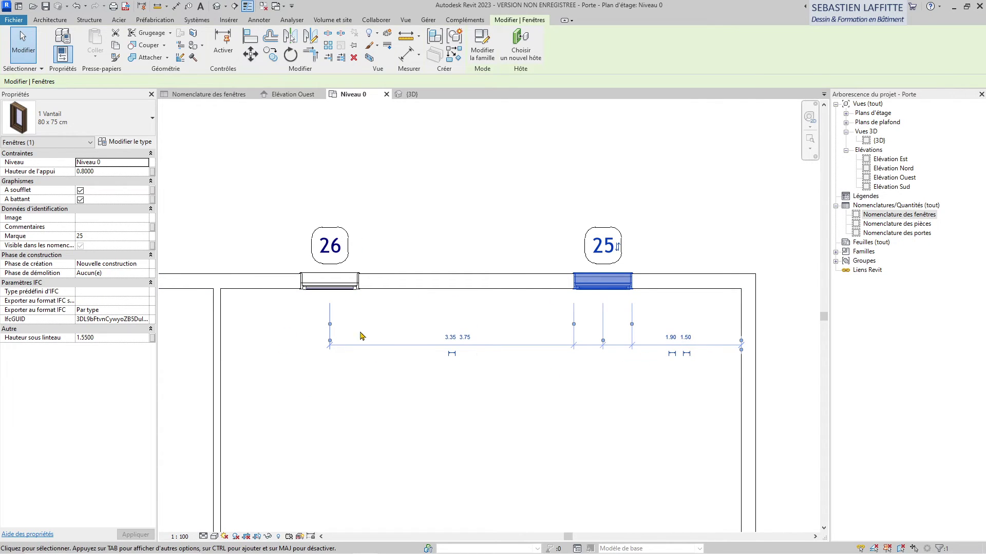
click(671, 337)
text(1.50)
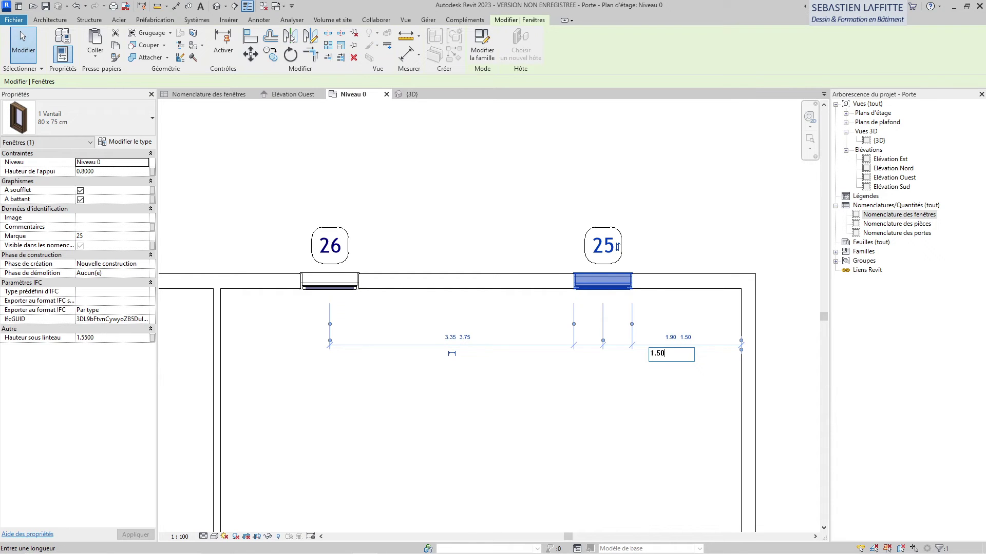
key(Return)
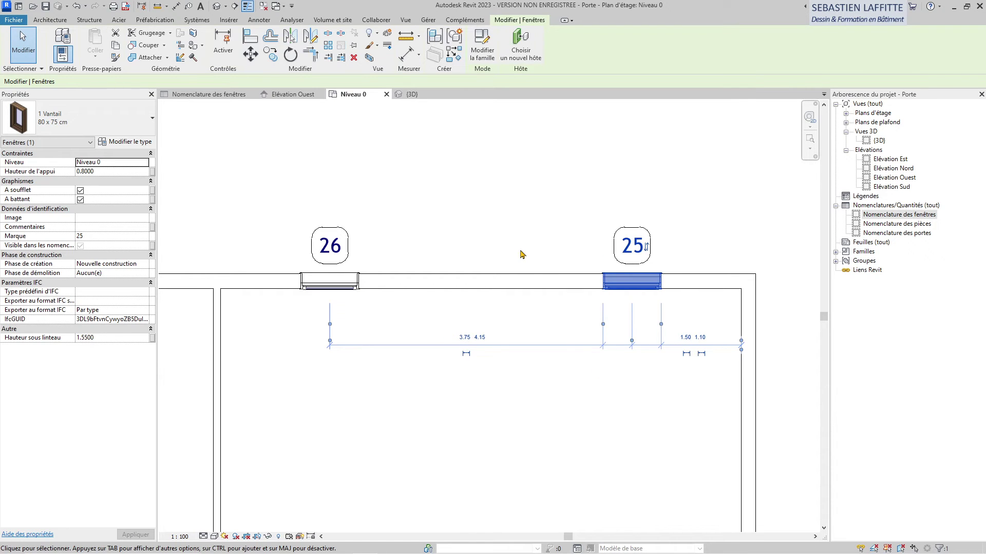
key(Escape)
Step: Close all inactive views, keeping only the Niveau 0 plan open
scroll(595, 254, down, 1)
scroll(596, 253, down, 5)
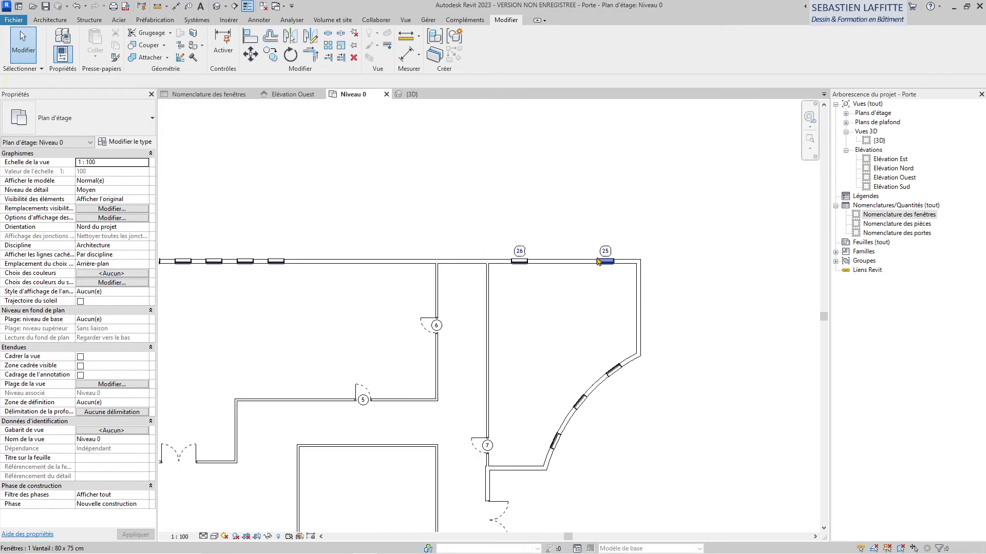
scroll(375, 253, up, 2)
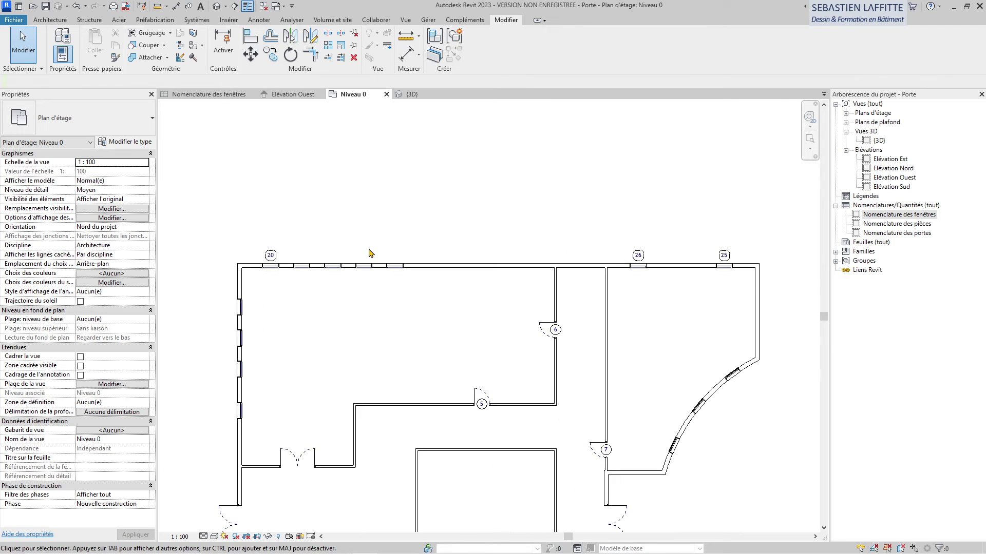
scroll(371, 253, up, 1)
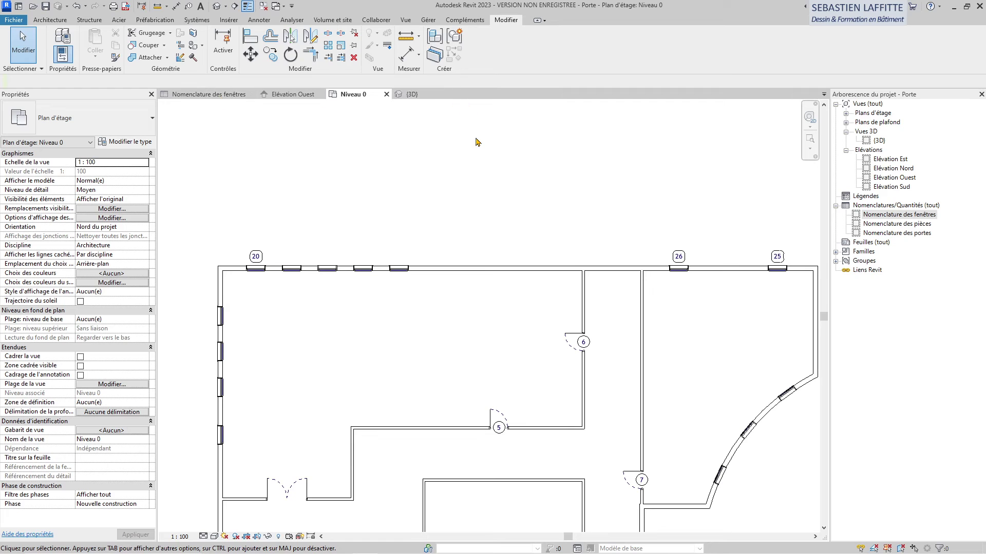
click(405, 20)
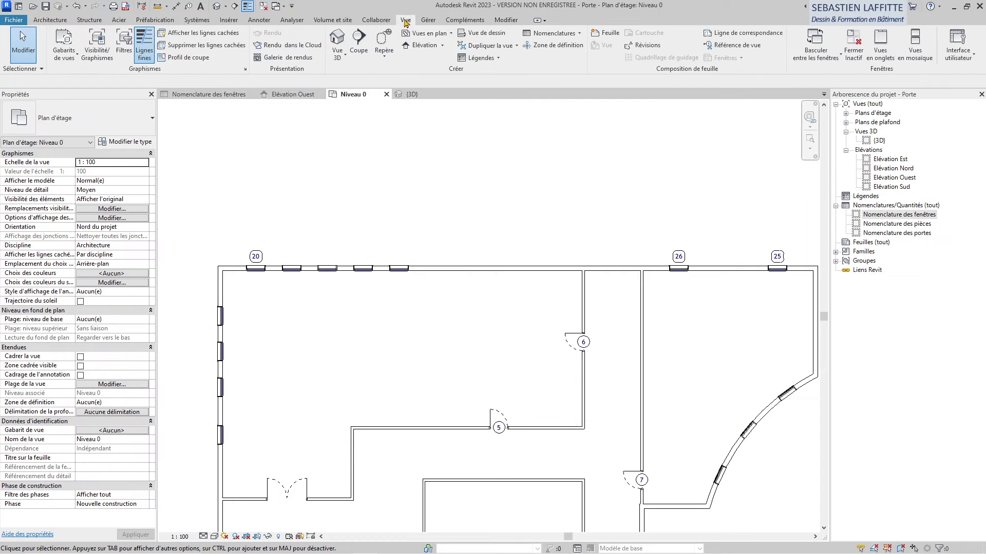
click(859, 55)
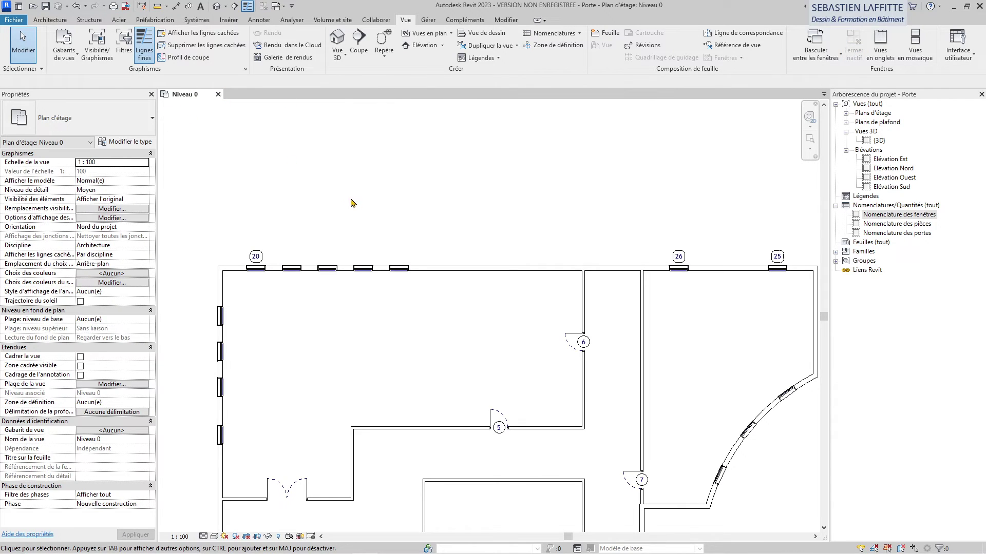
Step: Open the default 3D view and the Elévation Ouest view of the building
scroll(352, 203, down, 2)
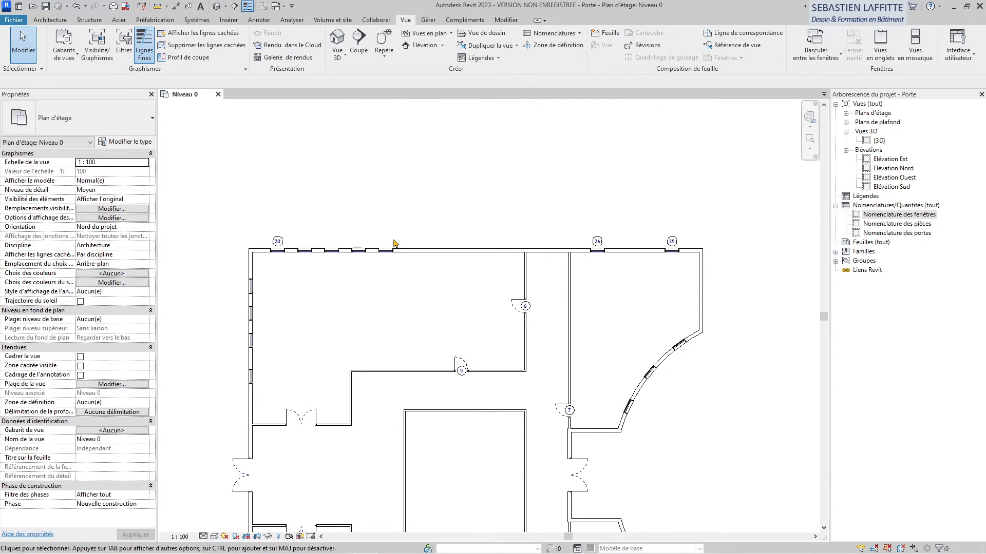
scroll(427, 125, down, 3)
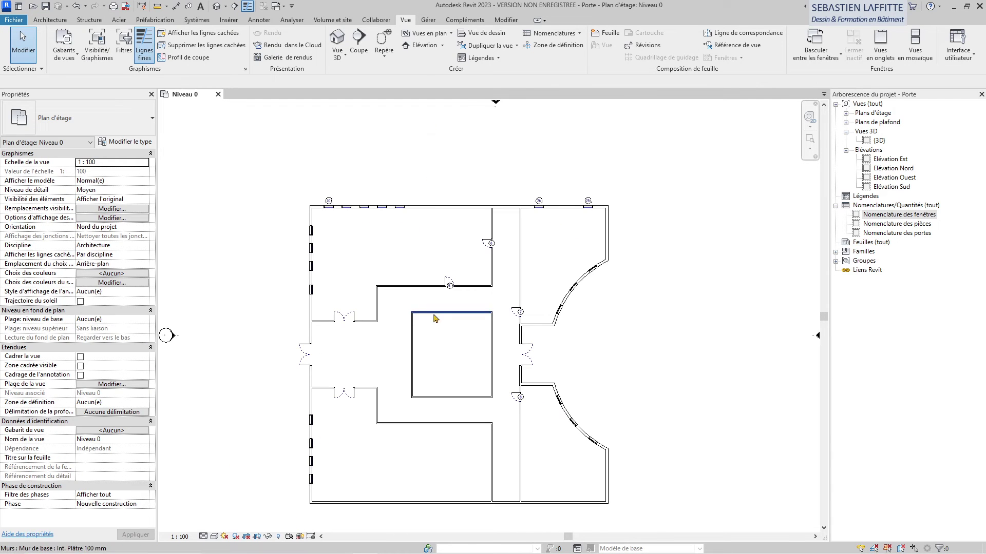
scroll(327, 187, down, 1)
scroll(421, 456, up, 2)
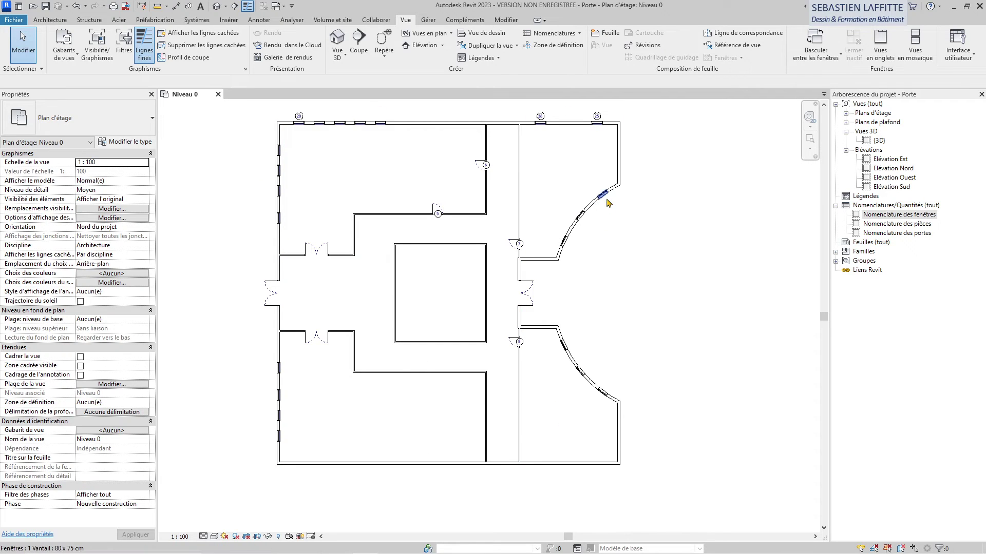
scroll(466, 496, down, 1)
scroll(417, 375, up, 1)
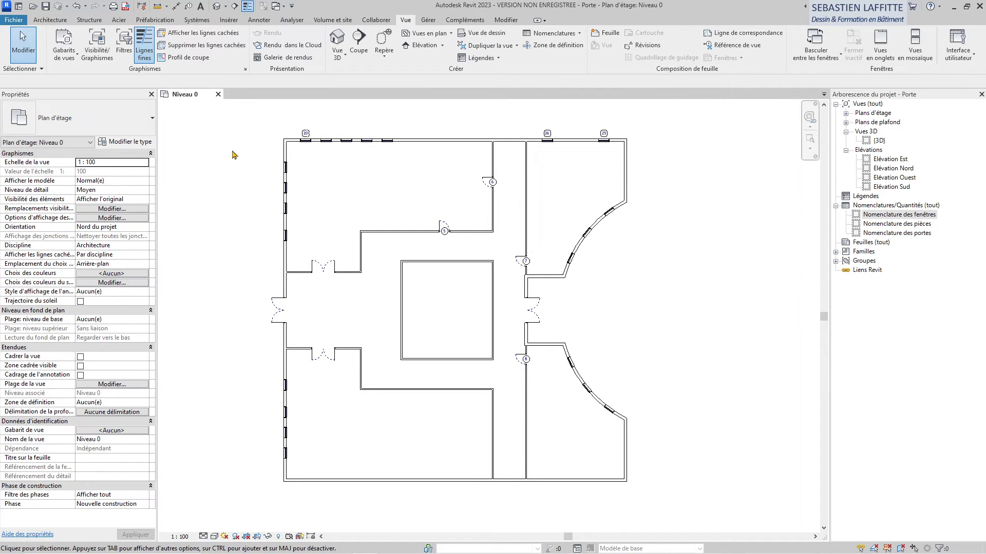
click(216, 7)
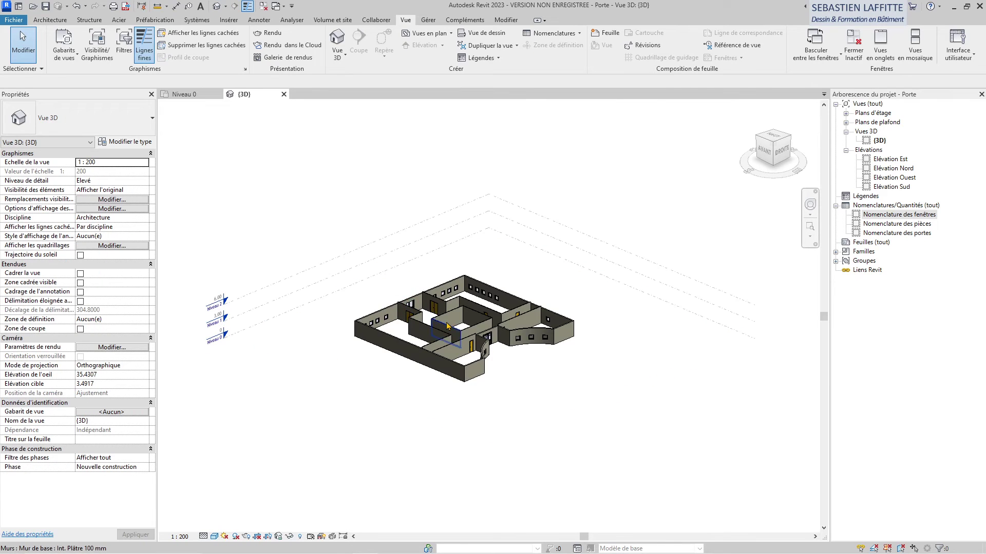
double_click(890, 179)
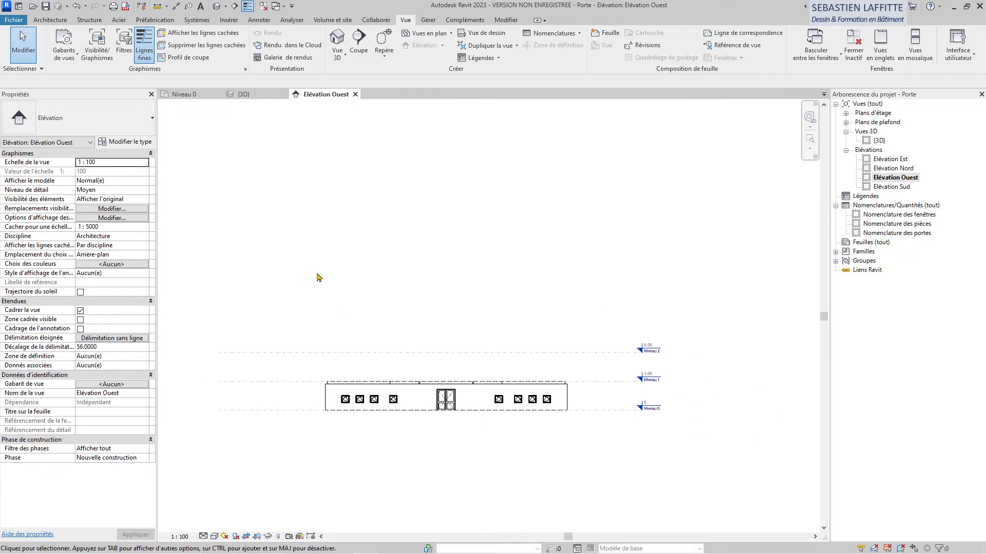
scroll(414, 430, up, 3)
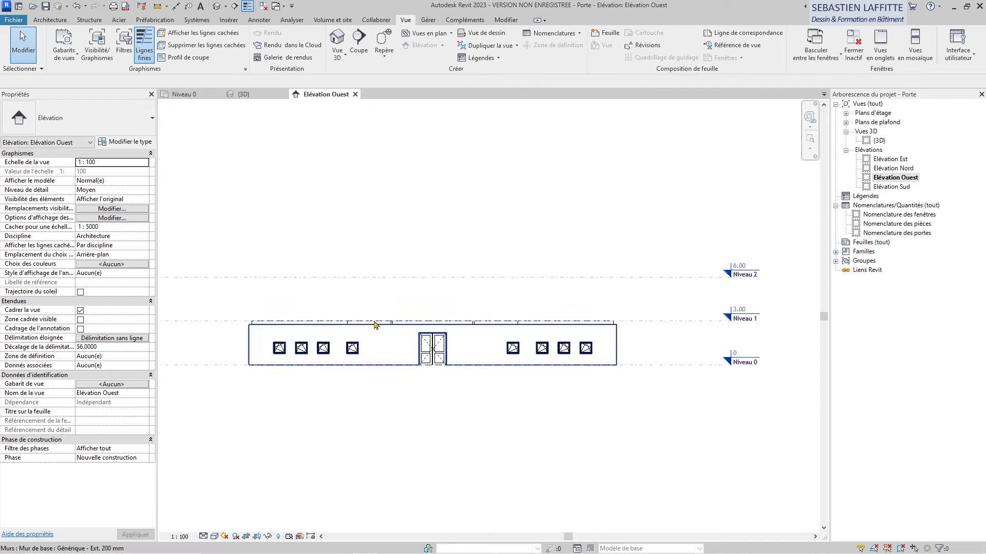
Step: Select the whole chain of exterior walls in the Niveau 0 plan and set their top constraint to Niveau 2
click(200, 95)
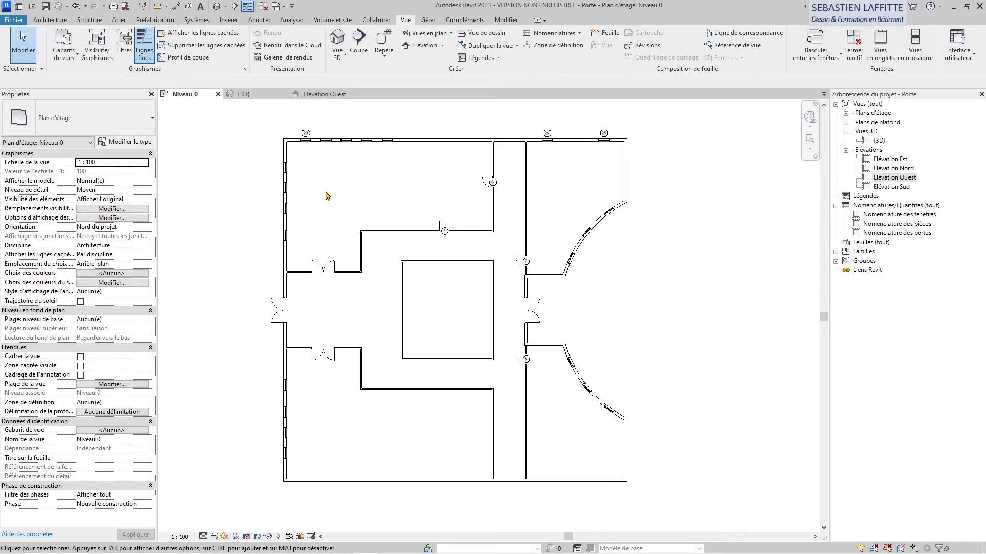
scroll(510, 370, down, 1)
drag(275, 135, 298, 210)
scroll(637, 465, up, 1)
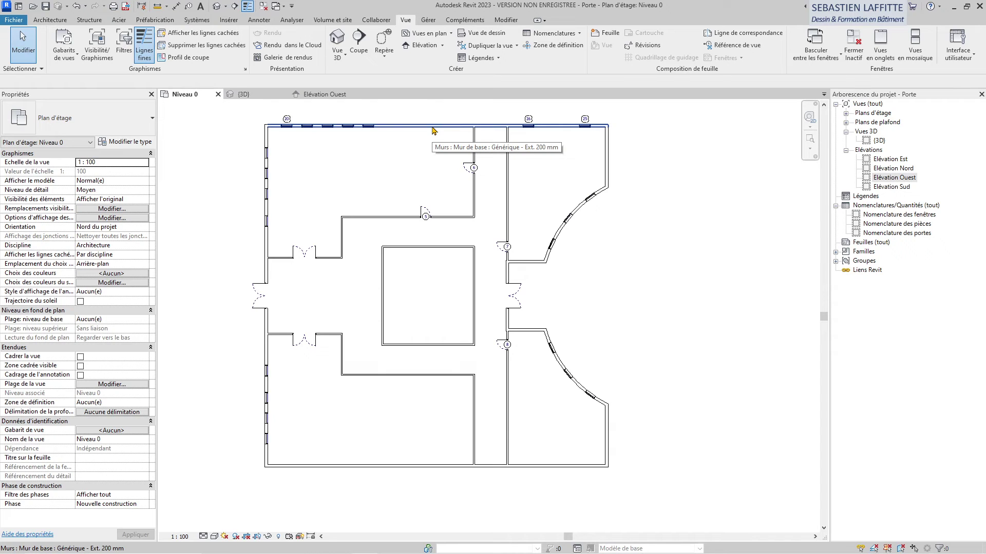
key(Tab)
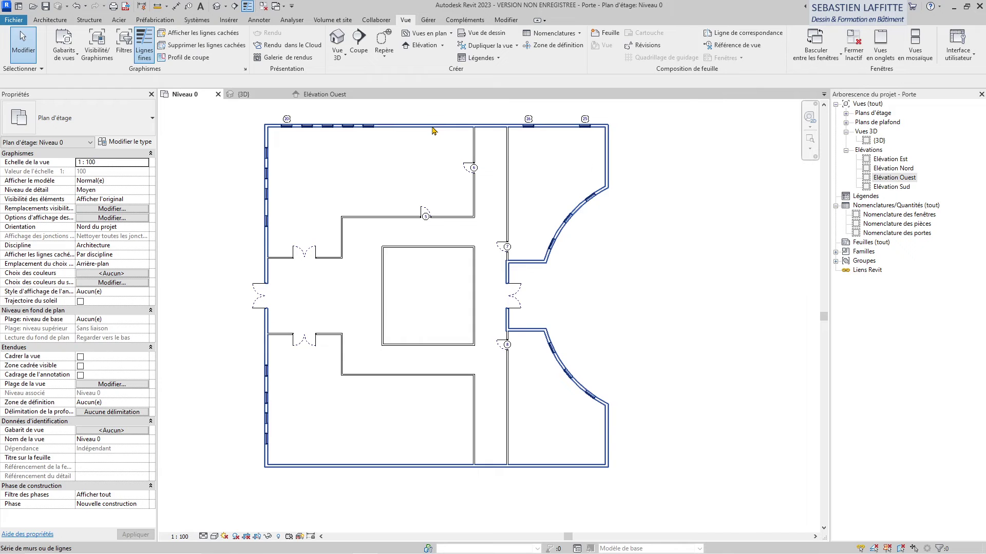
click(432, 131)
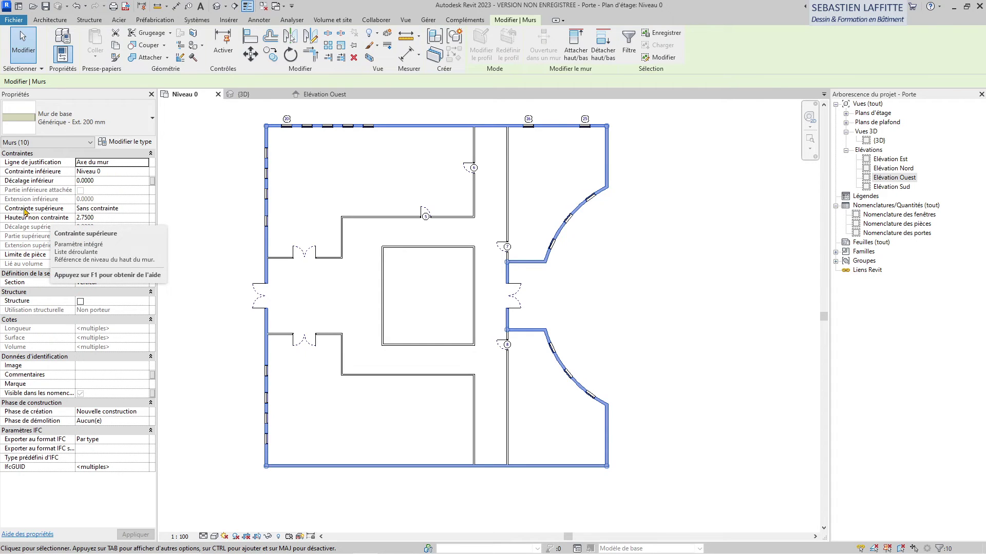
click(147, 210)
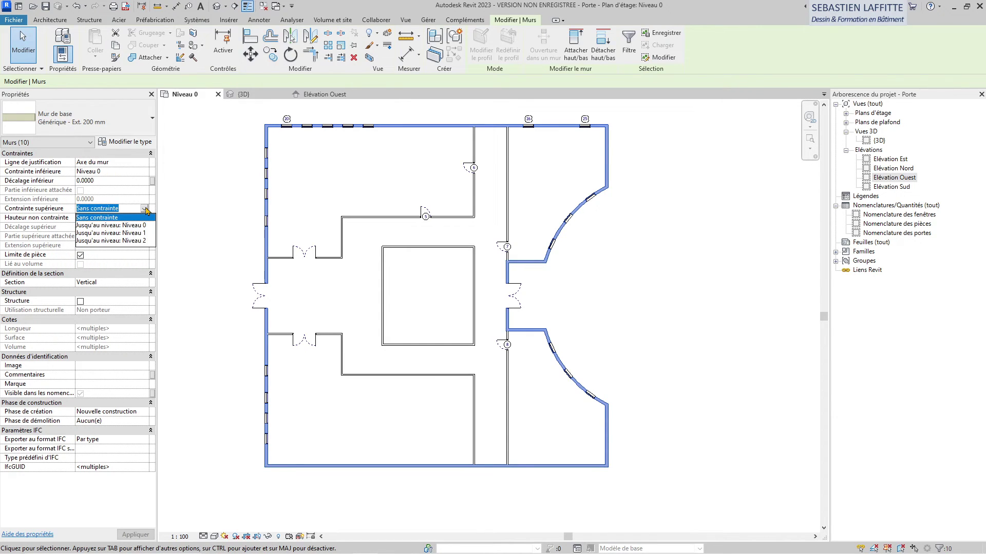
click(128, 241)
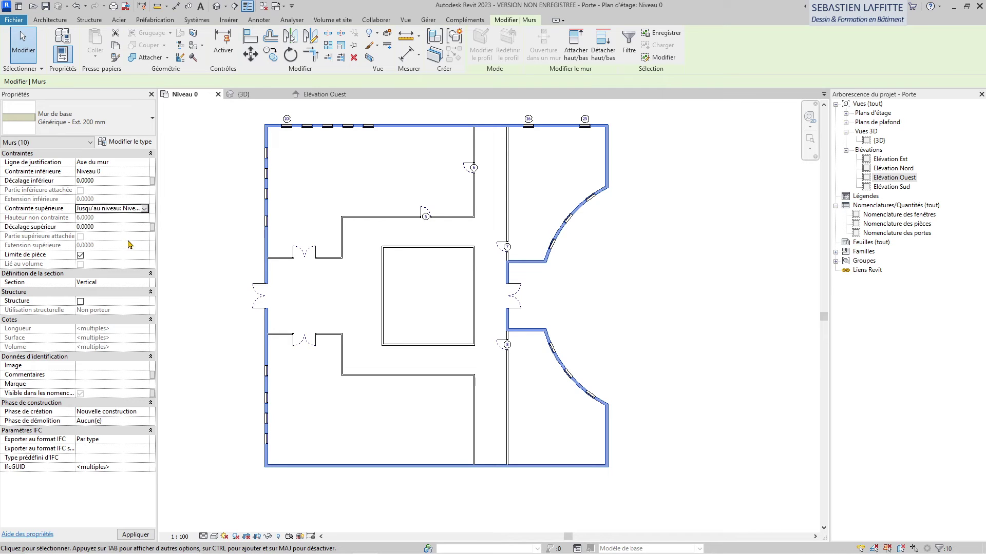
Step: Examine the exterior walls' height in the 3D view and in the west elevation
click(250, 97)
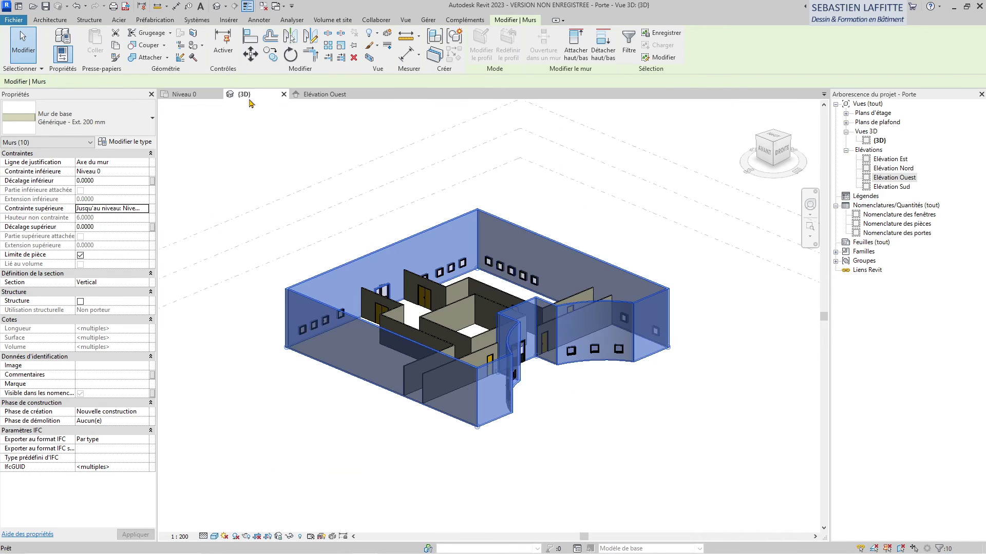
click(621, 458)
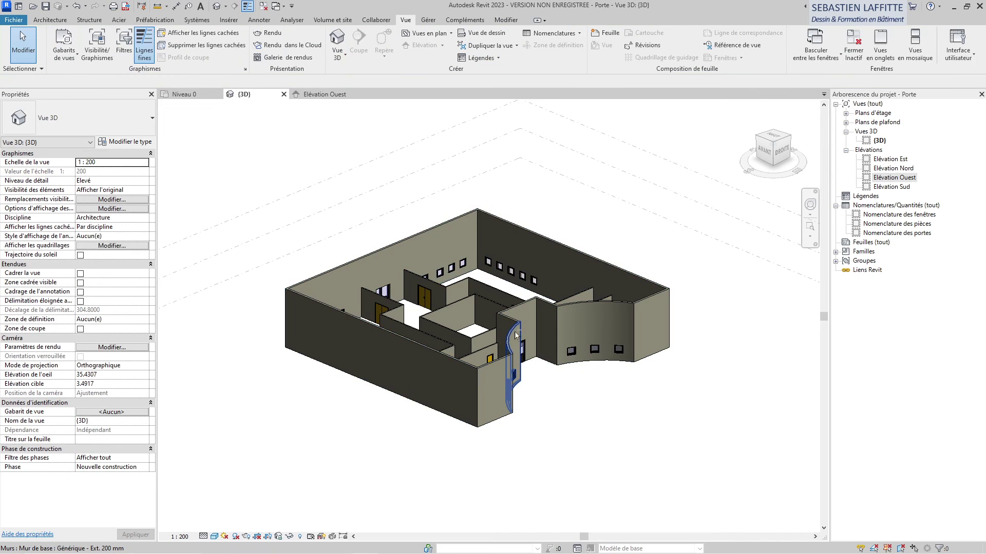
middle_drag(541, 364, 497, 362)
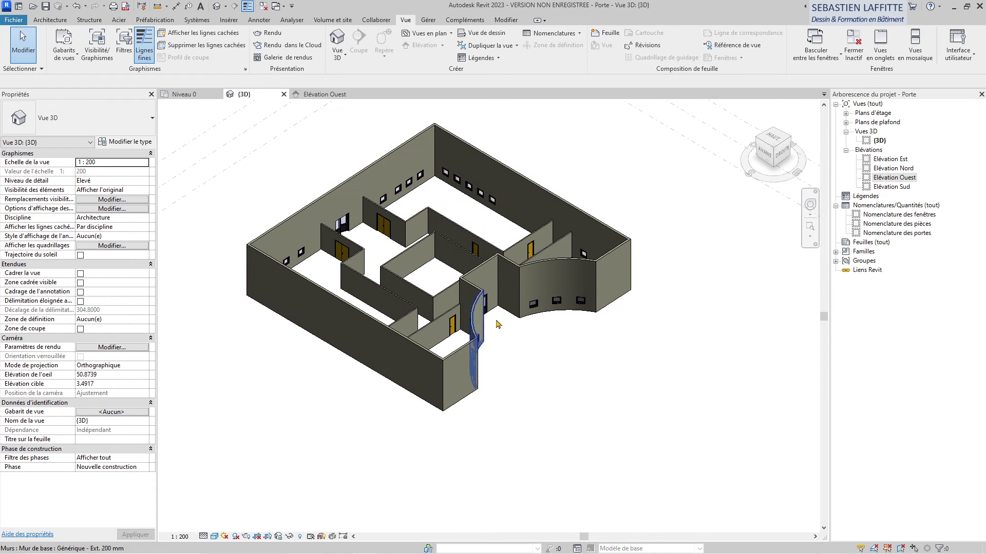
scroll(580, 420, down, 1)
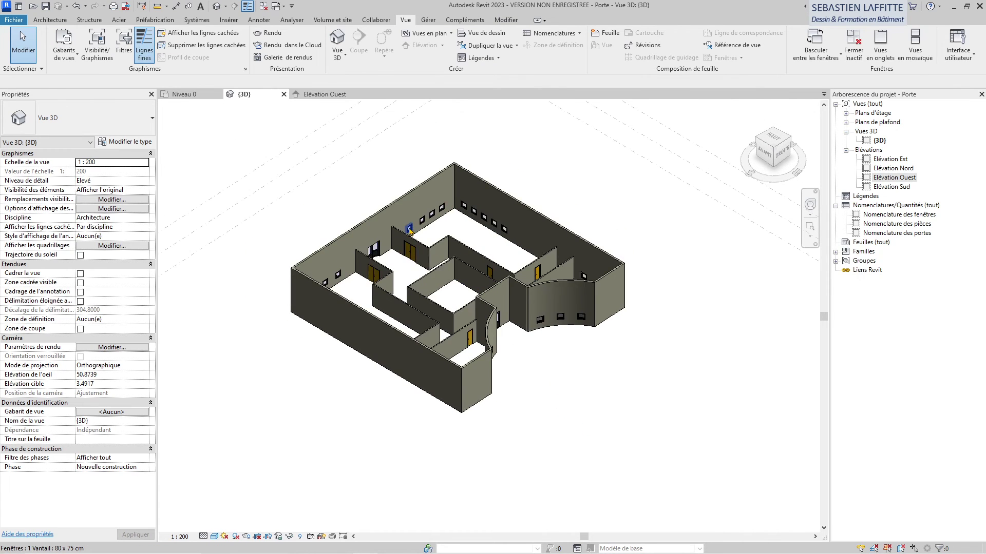
scroll(408, 227, up, 1)
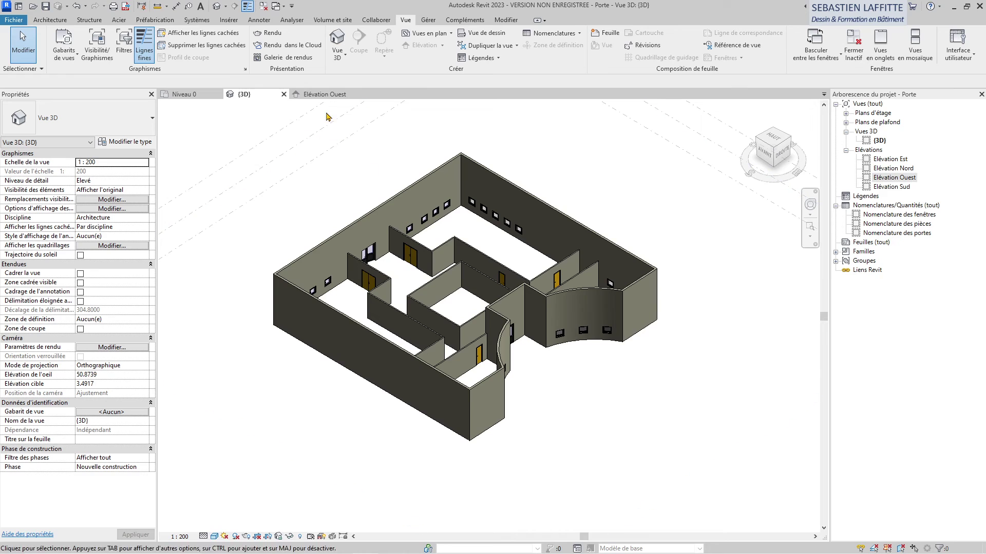
click(325, 95)
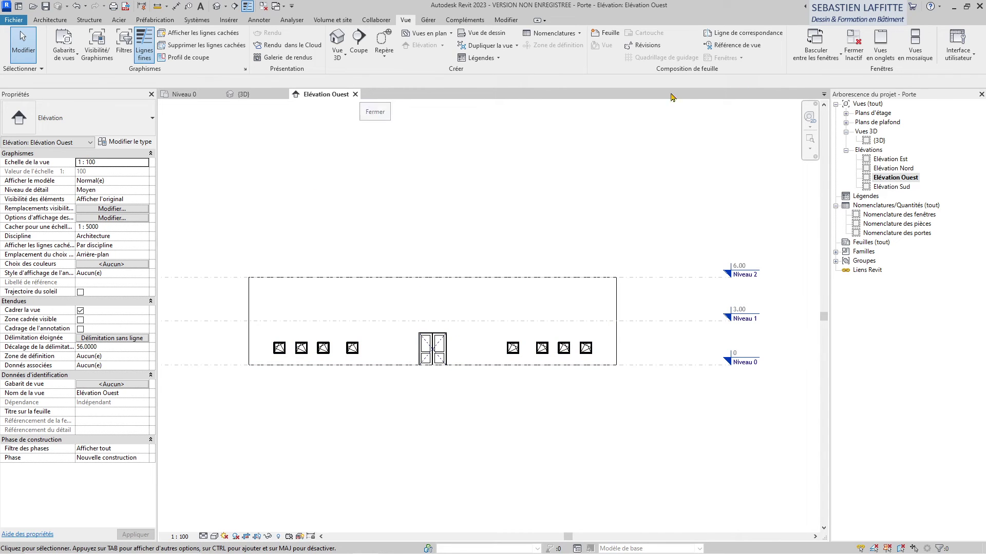
Step: Tile the plan, 3D and west elevation views side by side and fit the building in each
click(909, 54)
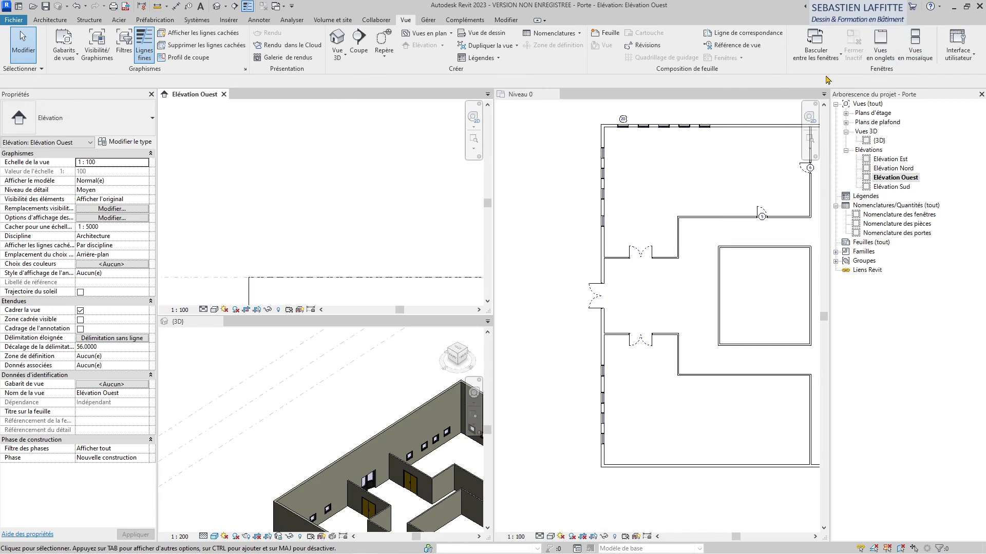
key(a)
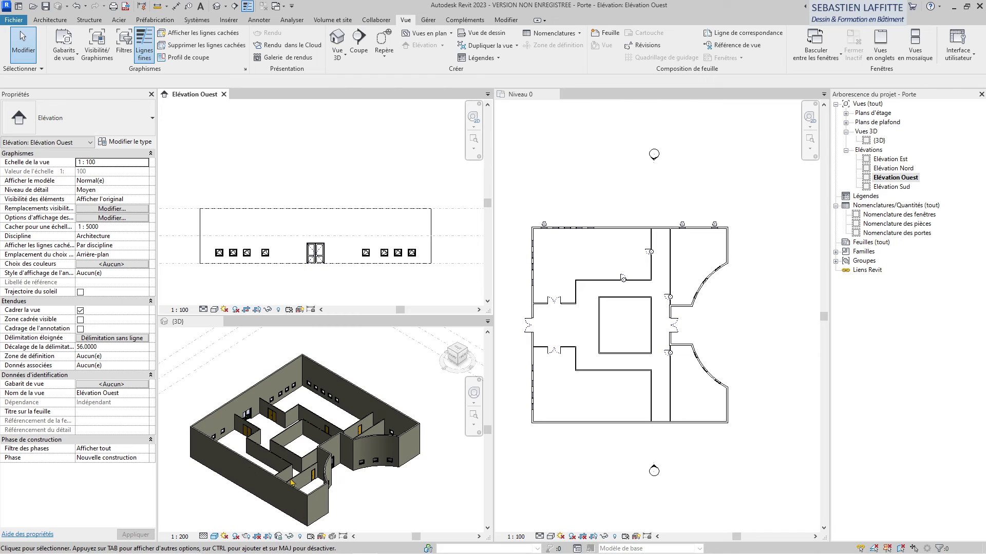
Step: Select the entire building in the Niveau 0 plan and filter the selection down to the Fenêtres category only
click(515, 209)
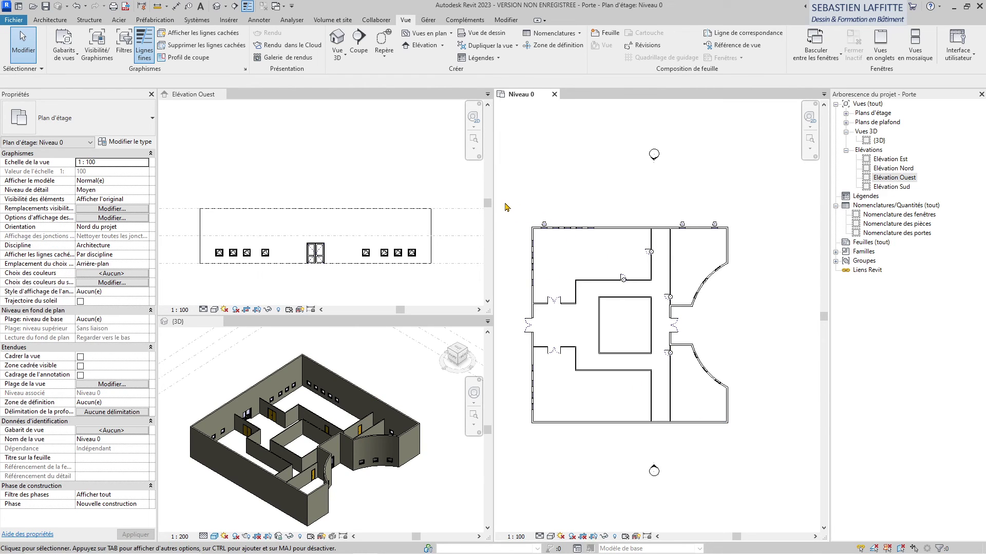
drag(505, 203, 768, 444)
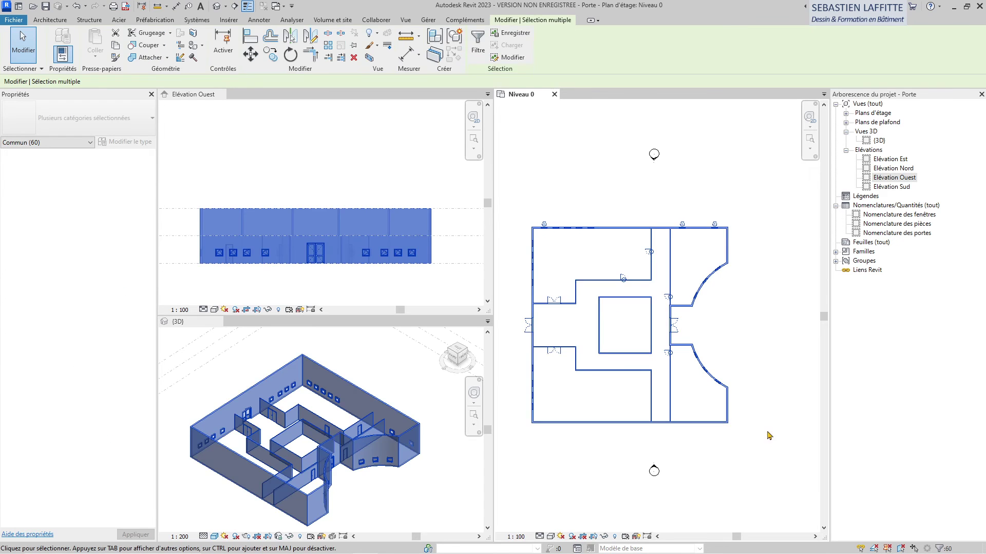
click(478, 42)
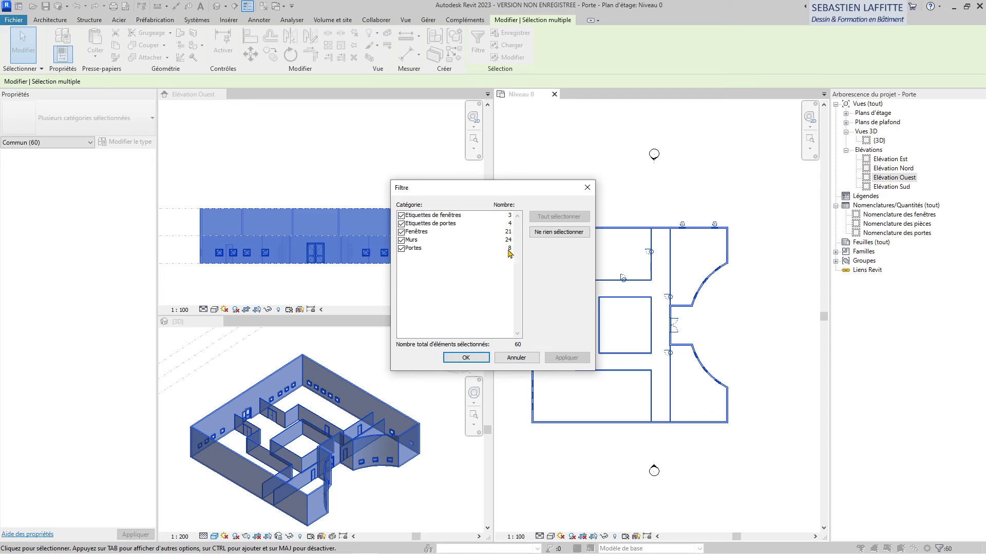
click(559, 236)
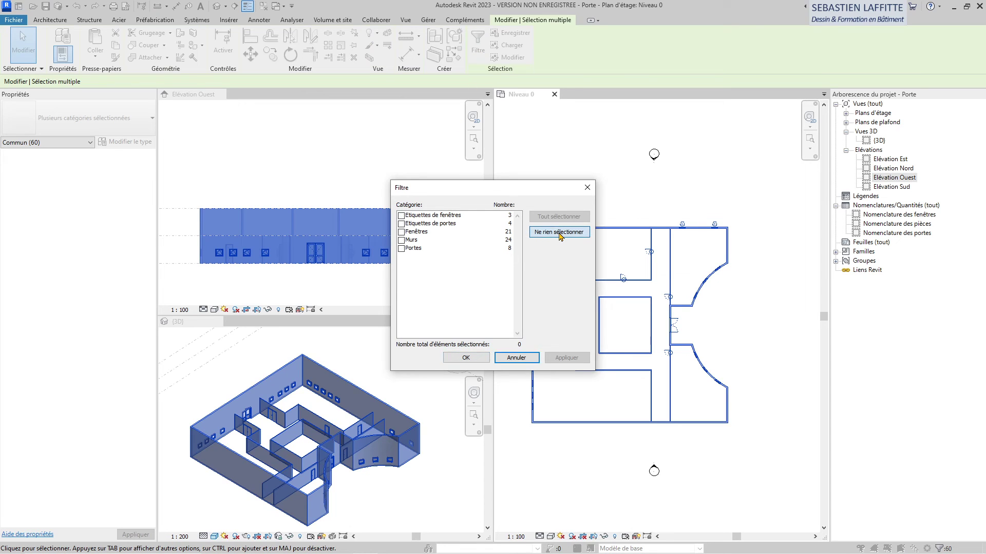
click(402, 233)
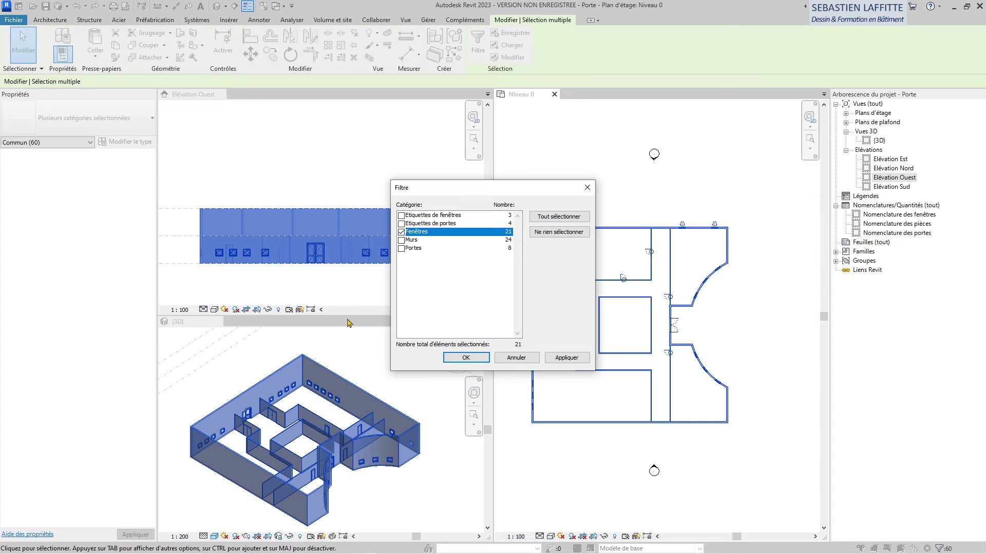
click(465, 358)
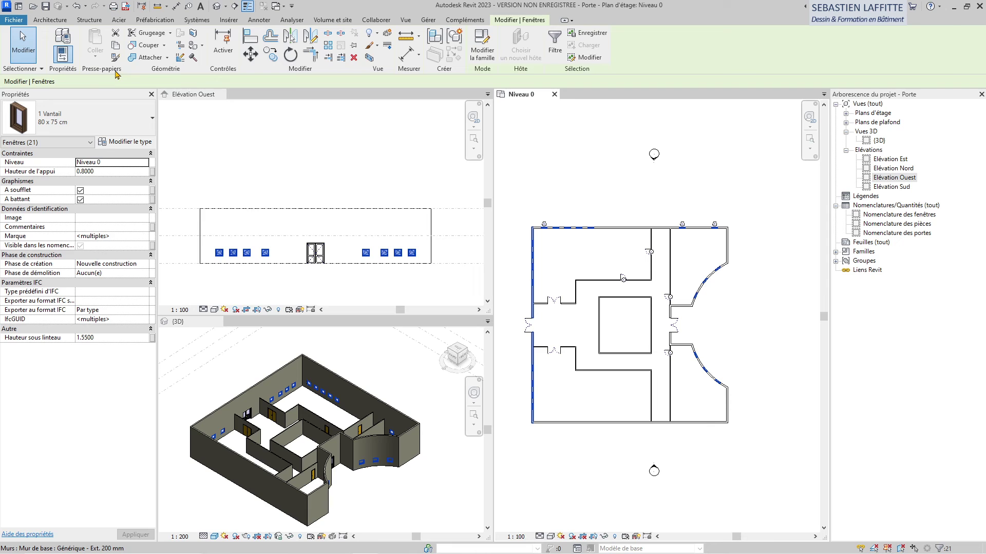
click(55, 22)
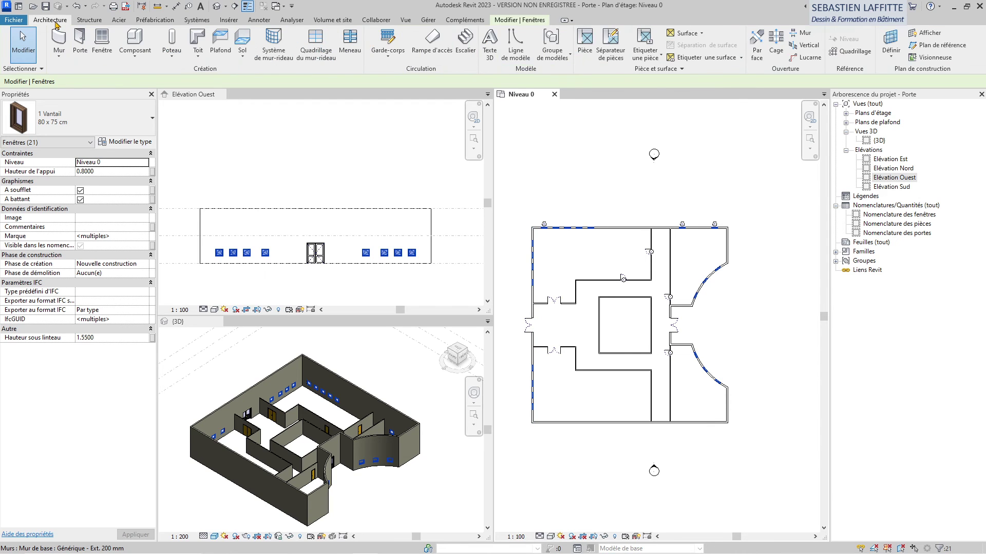
click(20, 23)
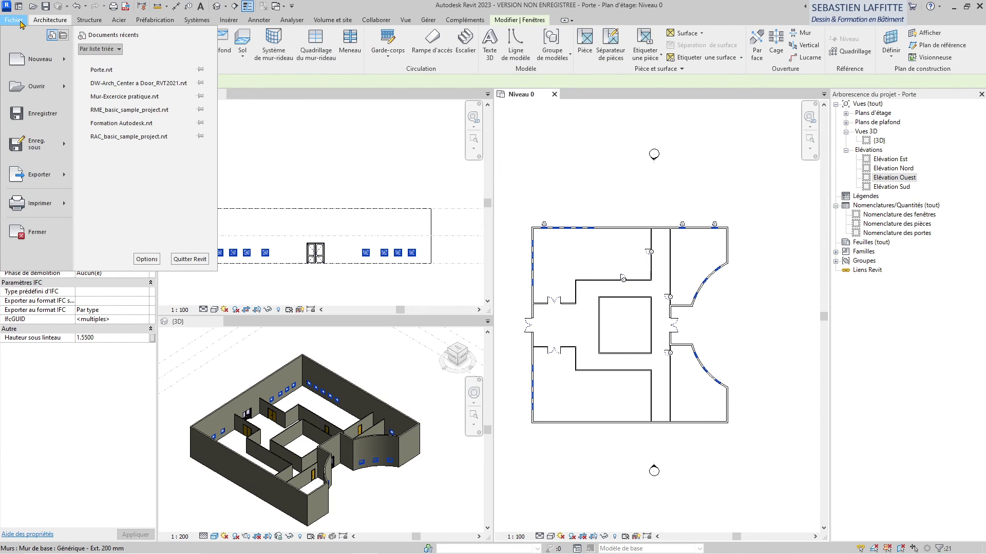
click(22, 24)
click(21, 24)
click(519, 23)
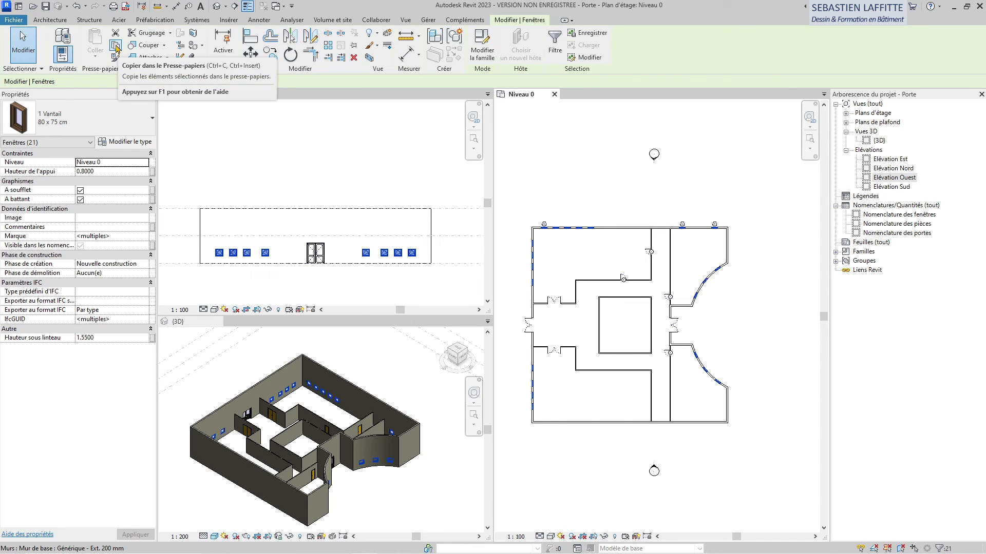
Step: Copy the selected windows to the clipboard and paste them aligned to selected levels, choosing Niveau 1
click(116, 46)
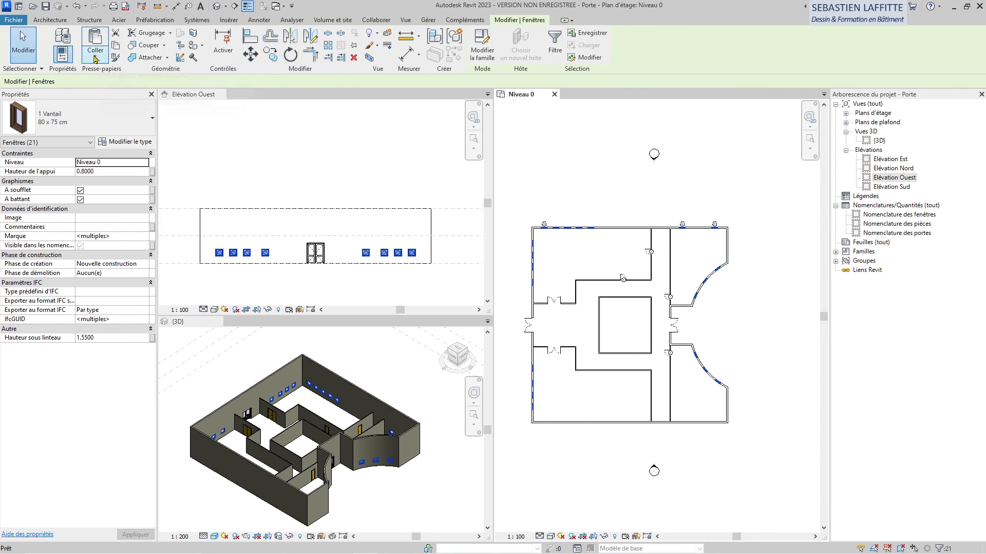
click(95, 58)
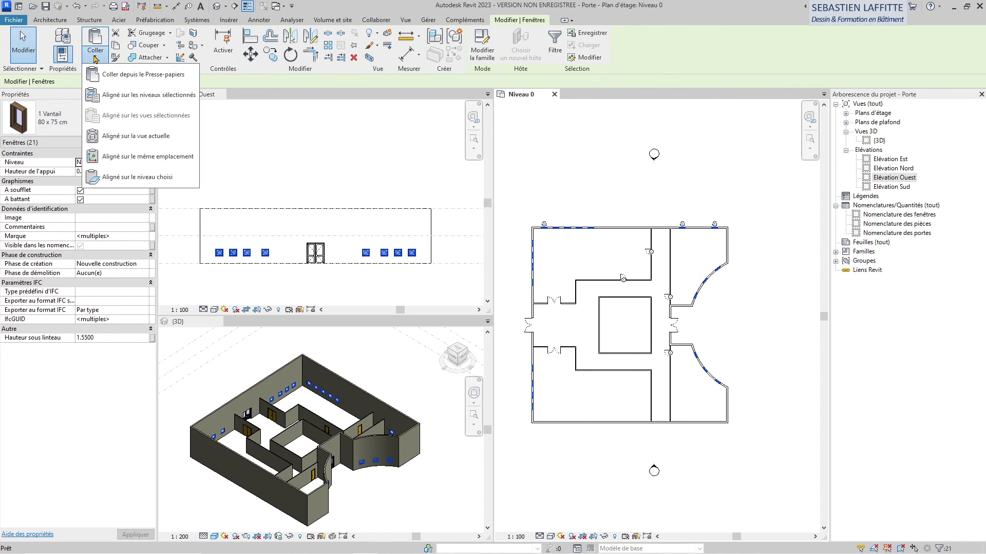
click(122, 96)
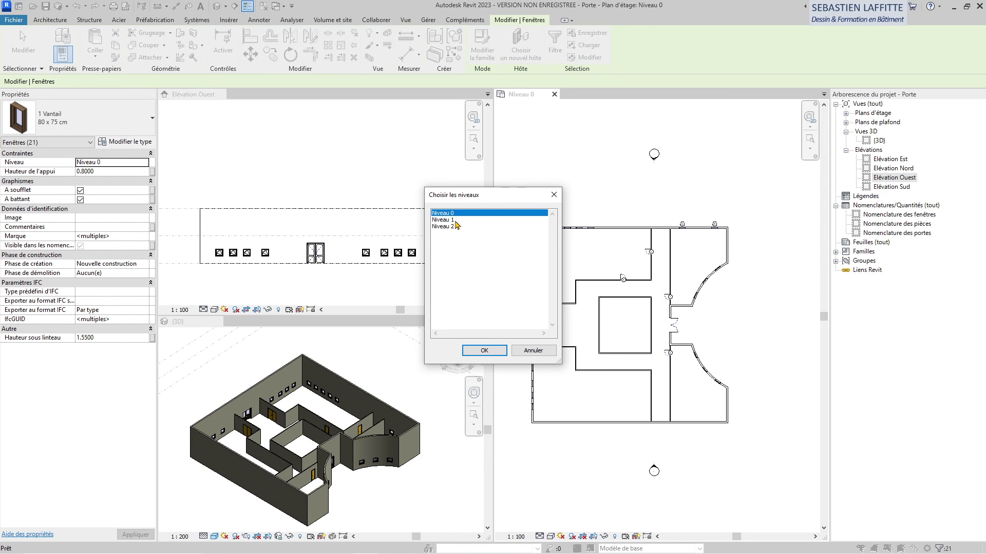
click(454, 220)
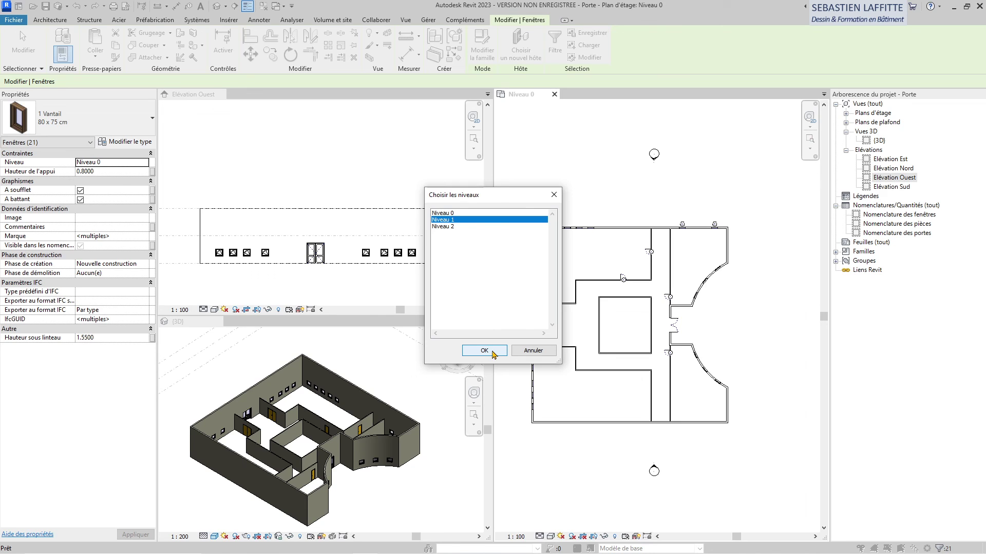
click(491, 352)
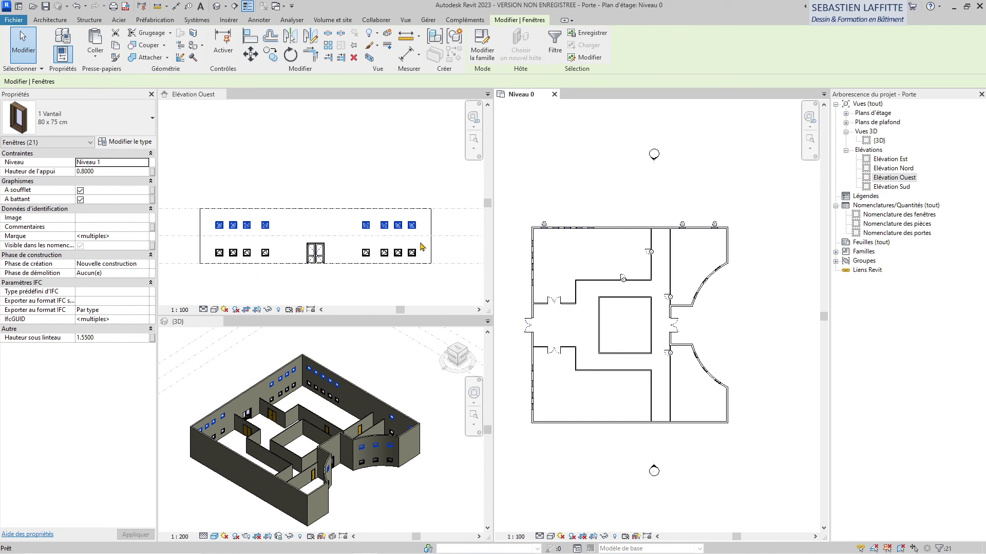